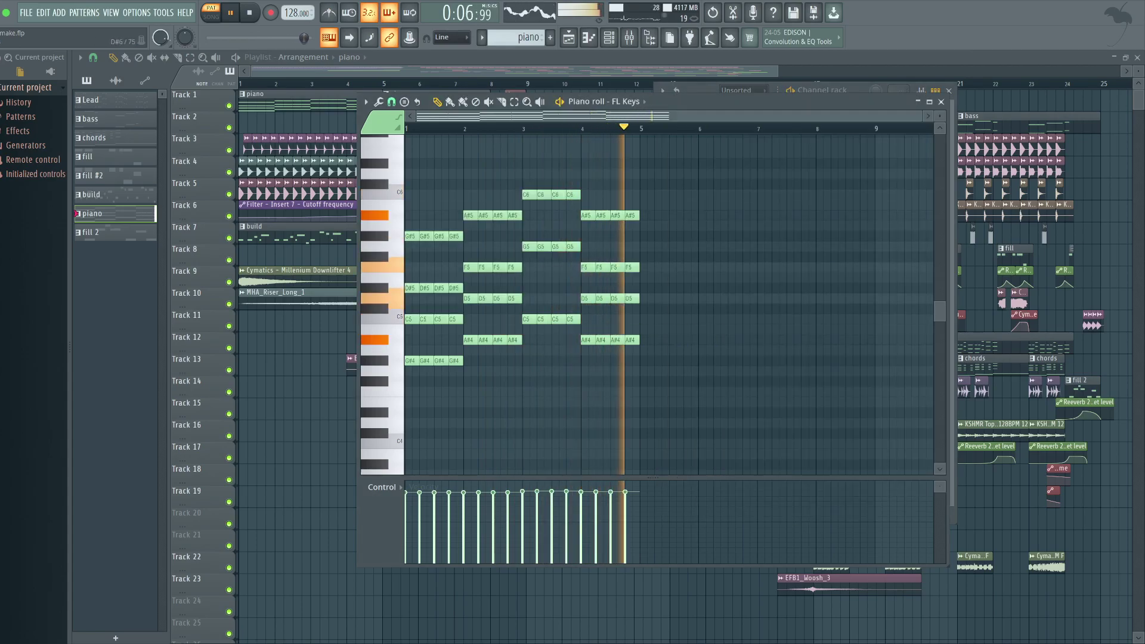
Audition the piano pattern's layers by toggling the FL Keys, Serum #13 and Serum #8 channels, and close its piano roll.
{"action": "left_click_drag", "start_coordinate": [769, 102], "coordinate": [325, 106]}
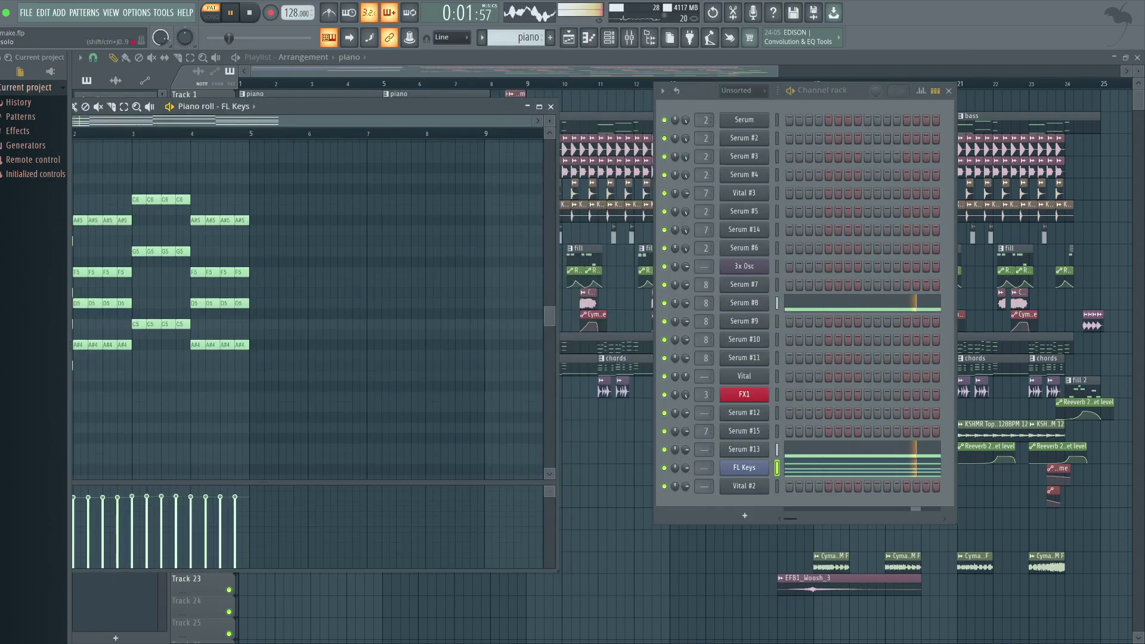
{"action": "left_click", "coordinate": [664, 468]}
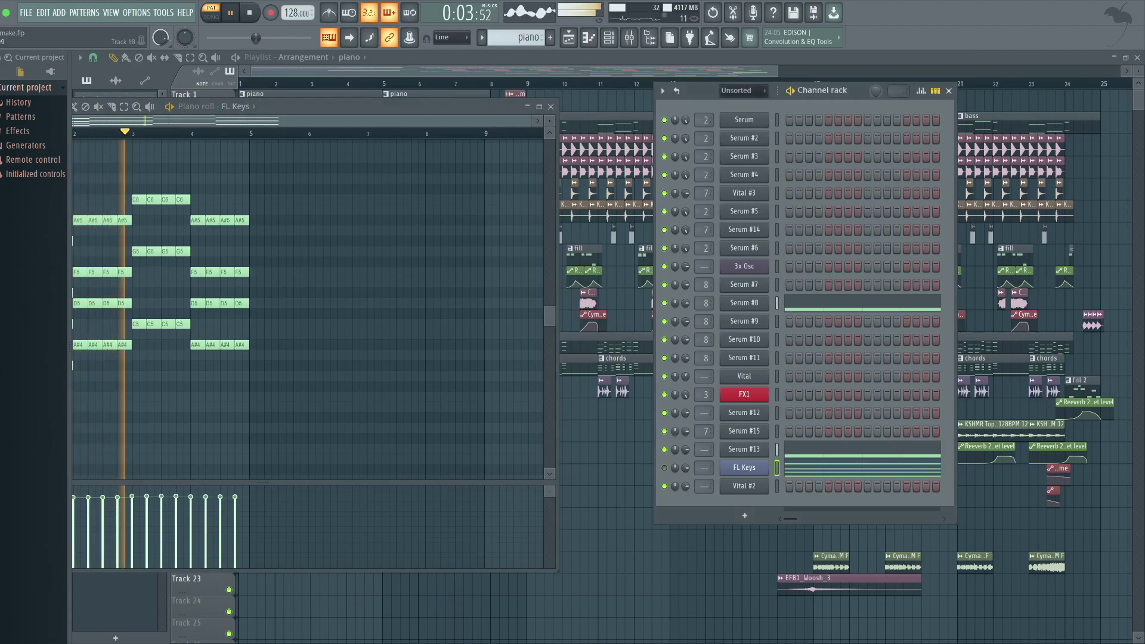
{"action": "left_click", "coordinate": [664, 468]}
{"action": "left_click", "coordinate": [664, 450]}
{"action": "left_click", "coordinate": [664, 303]}
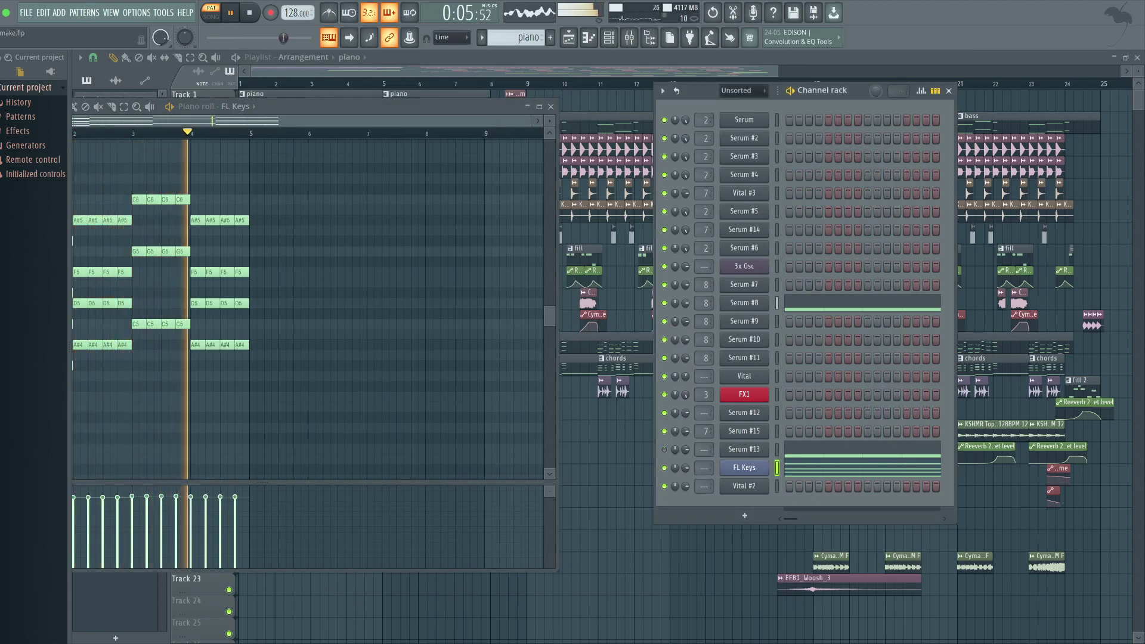
{"action": "left_click", "coordinate": [664, 303]}
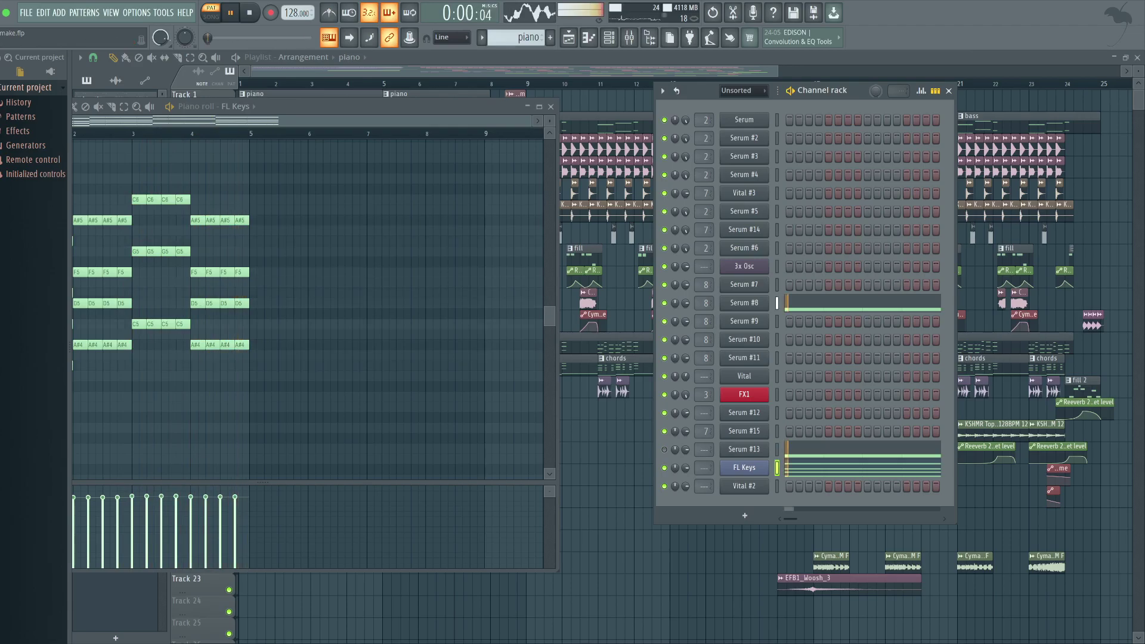
{"action": "left_click", "coordinate": [550, 106]}
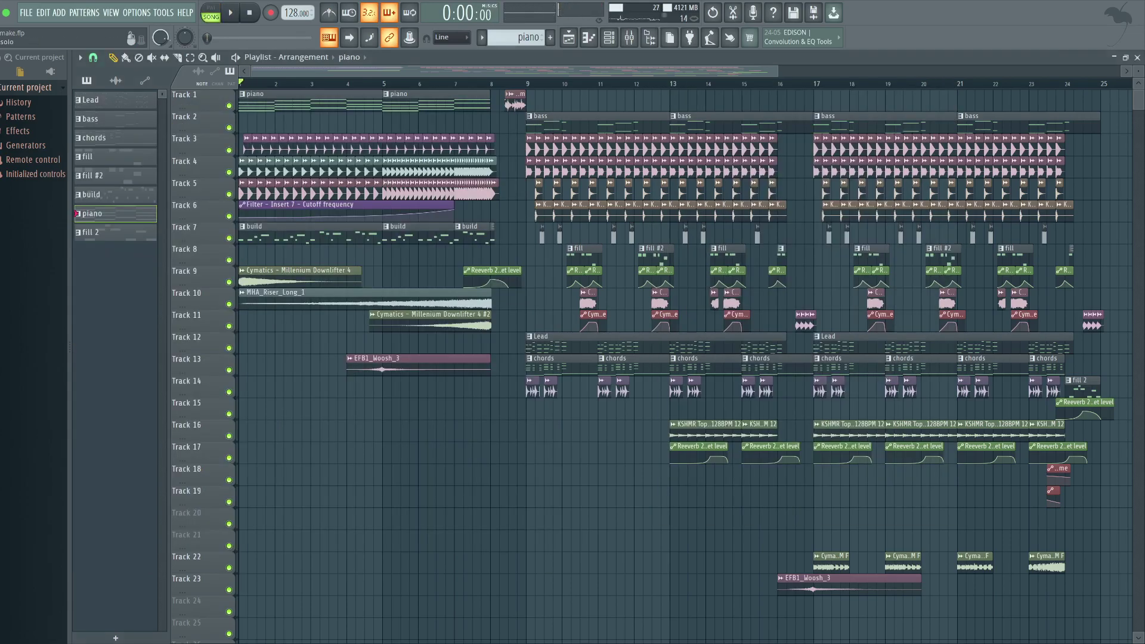
Audition playlist tracks 3 to 5 in isolation, followed by tracks 6 and 7 as a separate soloed group.
{"action": "right_click", "coordinate": [229, 194]}
{"action": "left_click", "coordinate": [229, 172]}
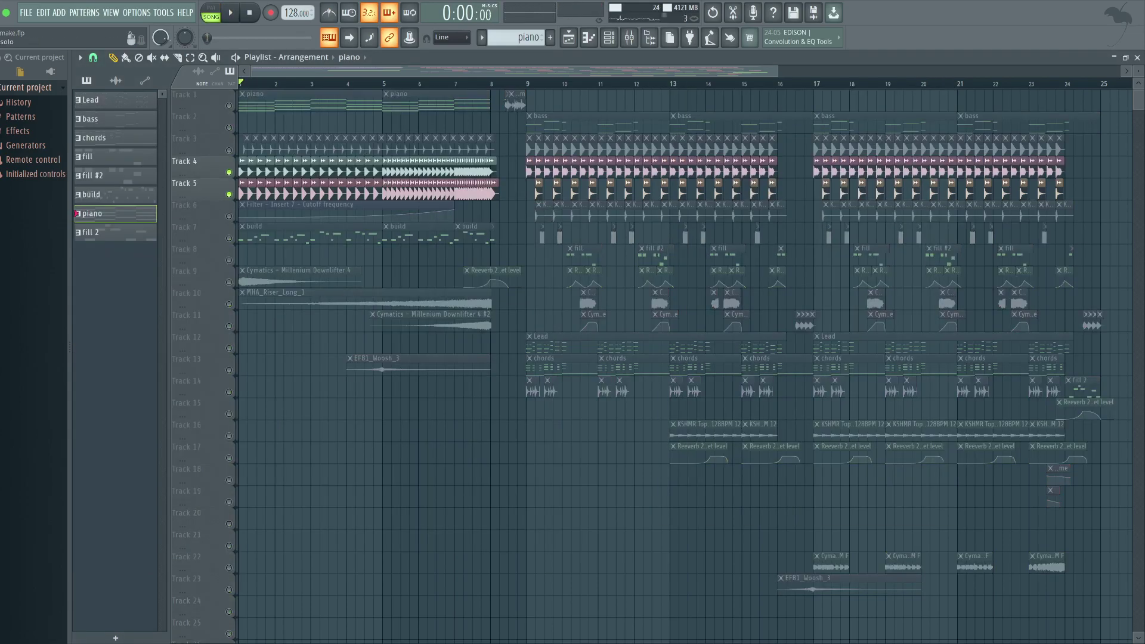
{"action": "left_click", "coordinate": [229, 151]}
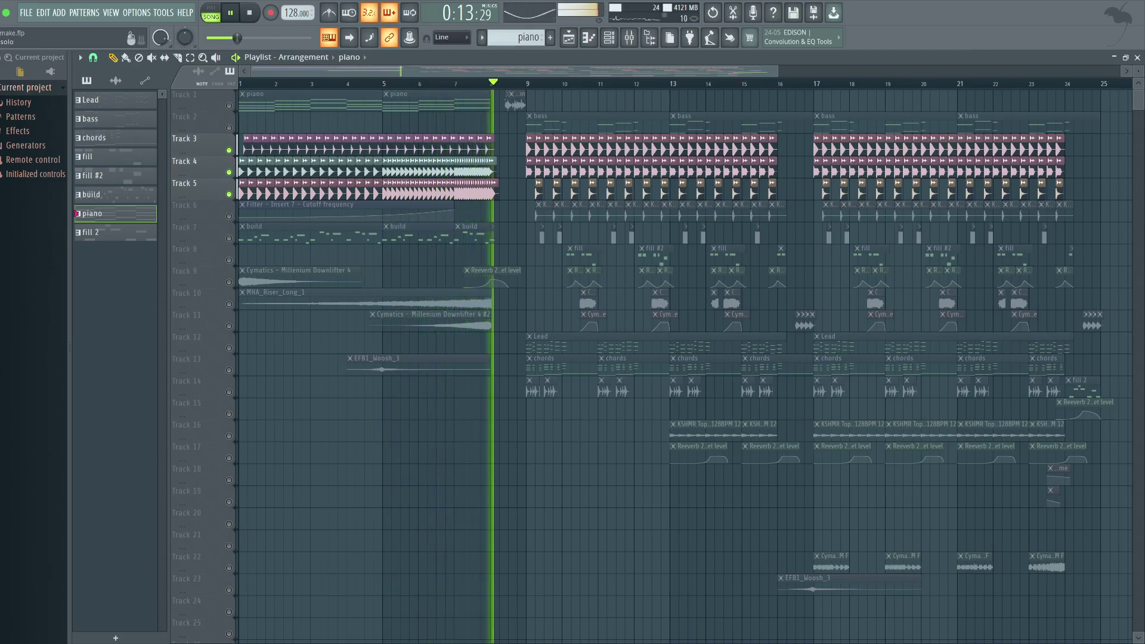
{"action": "right_click", "coordinate": [229, 238]}
{"action": "left_click", "coordinate": [229, 216]}
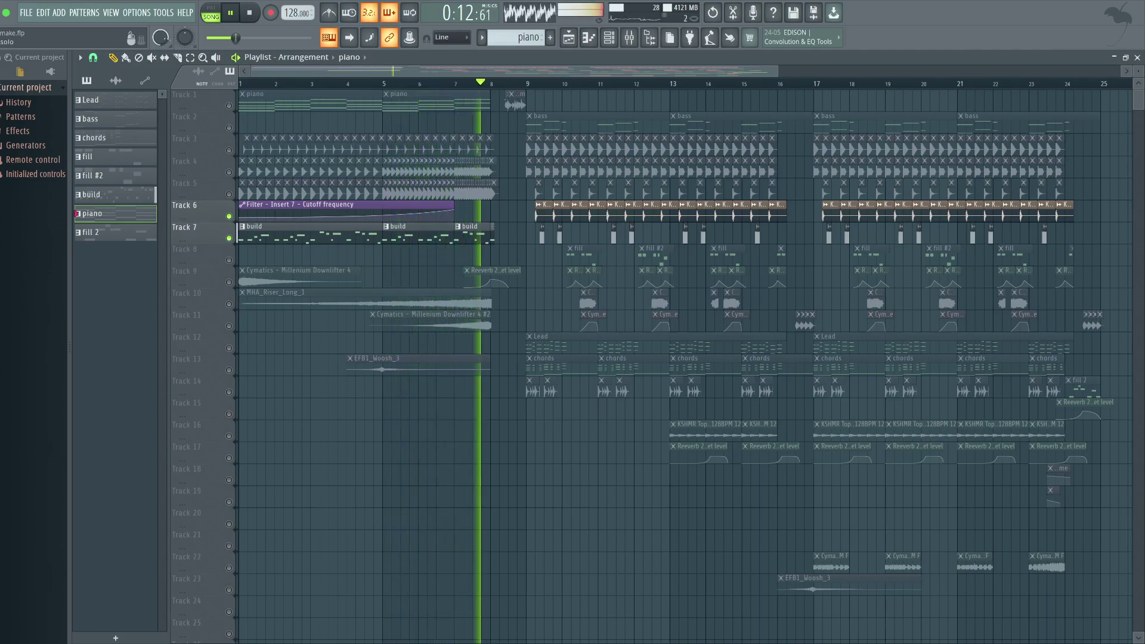
Isolate tracks 12 and 13, add tracks 9, 10, 11 and 1, and play the intro's effects from the start.
{"action": "right_click", "coordinate": [229, 370]}
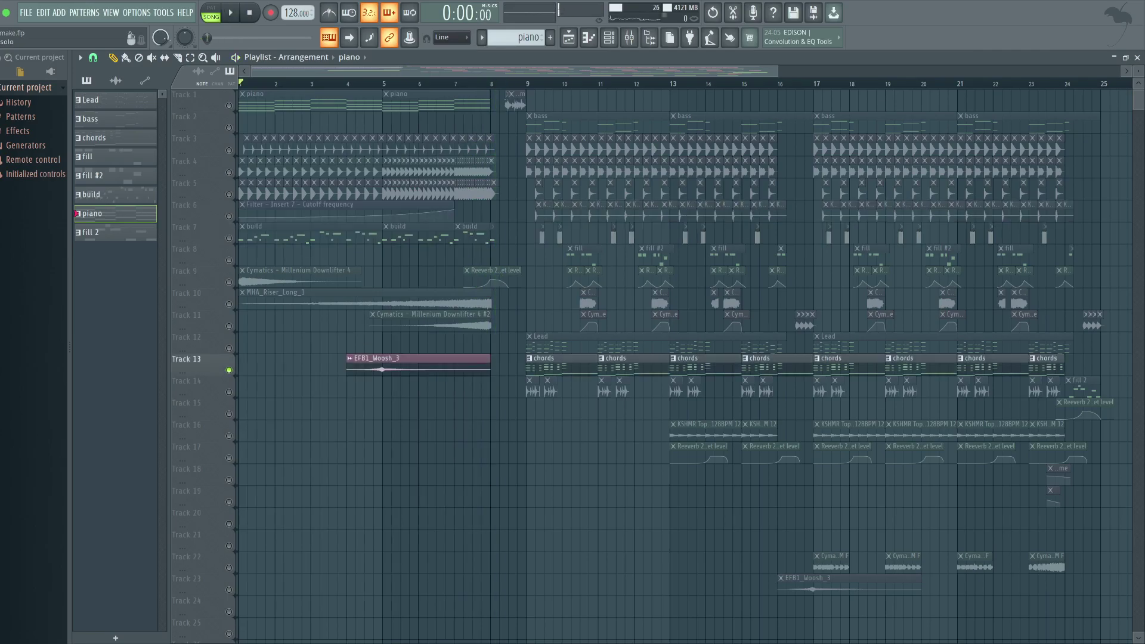
{"action": "right_click", "coordinate": [229, 348]}
{"action": "left_click", "coordinate": [229, 371]}
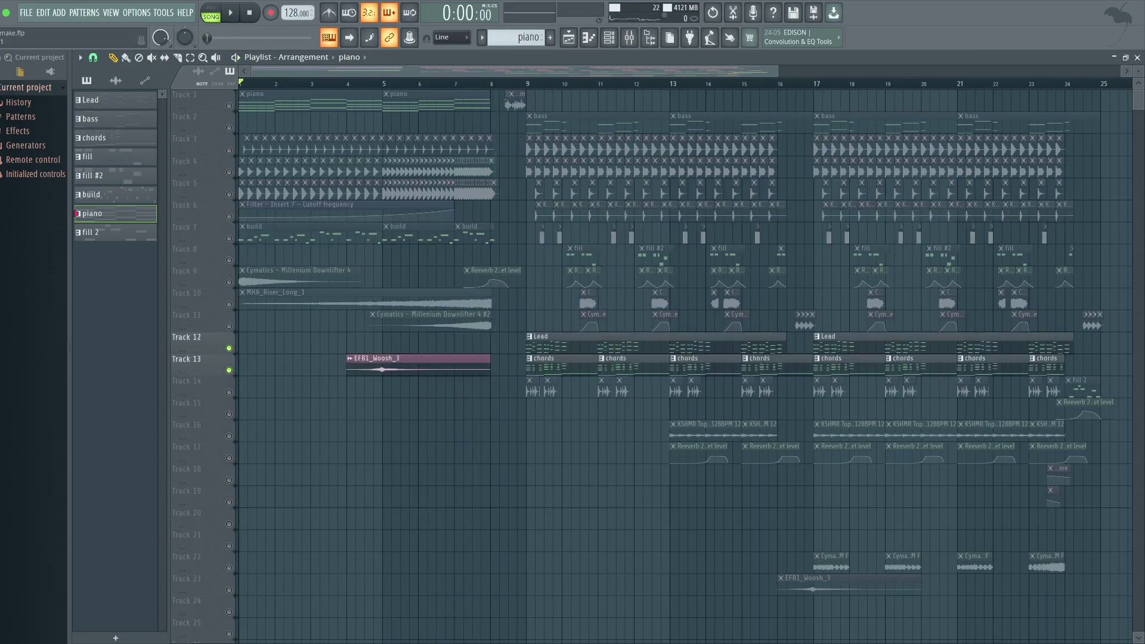
{"action": "left_click", "coordinate": [229, 304]}
{"action": "left_click", "coordinate": [229, 282]}
{"action": "key", "text": "space"}
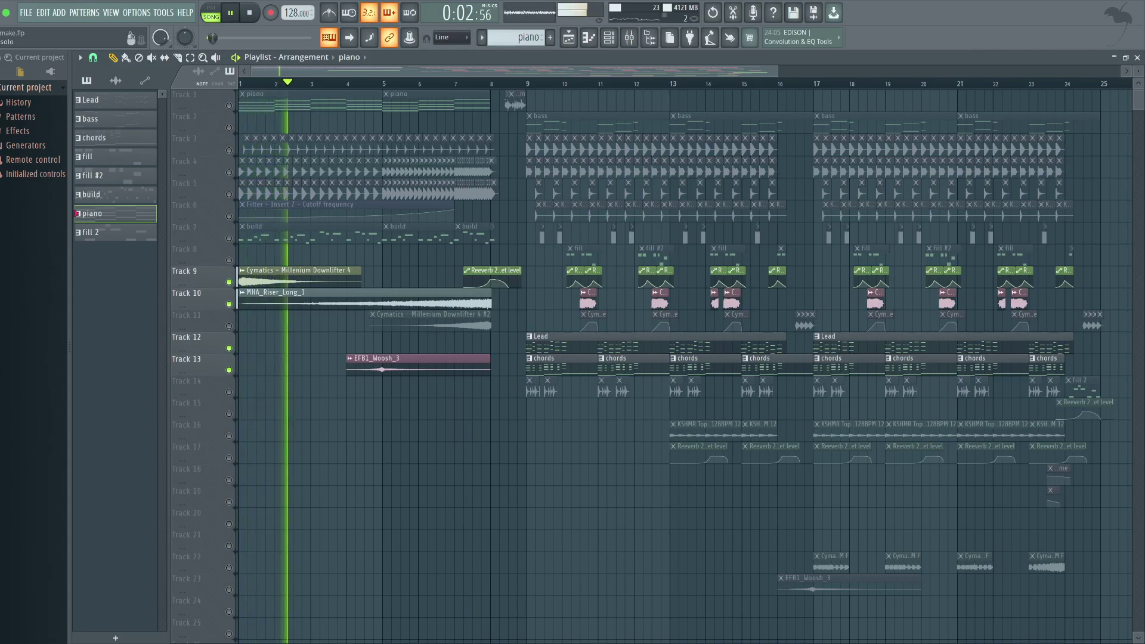
{"action": "left_click", "coordinate": [187, 315], "text": "ctrl"}
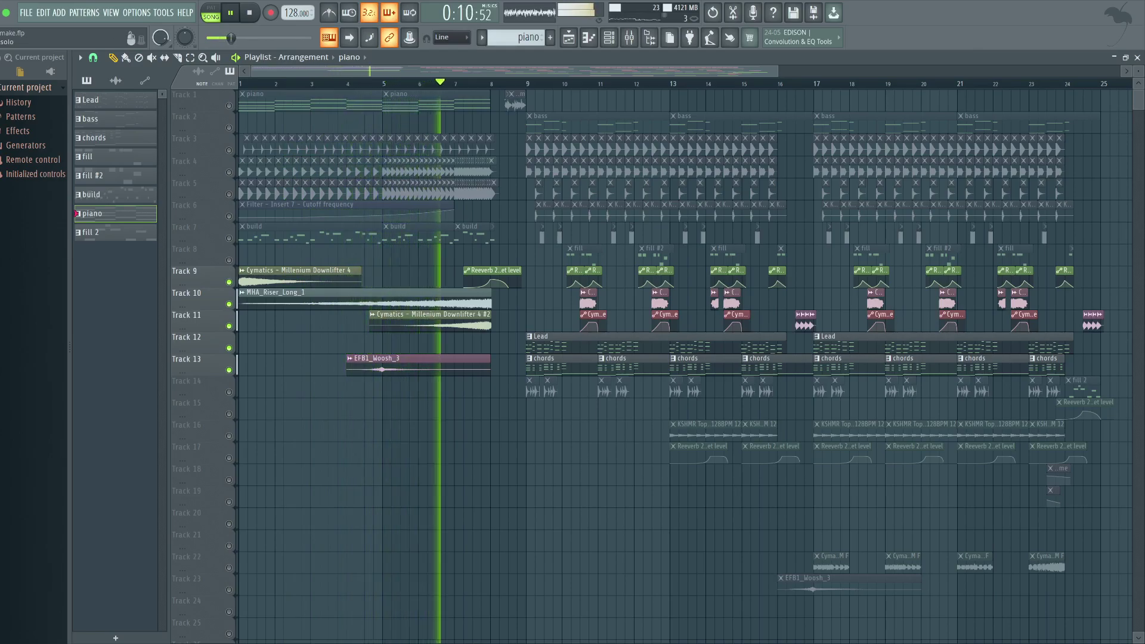
{"action": "left_click", "coordinate": [229, 105]}
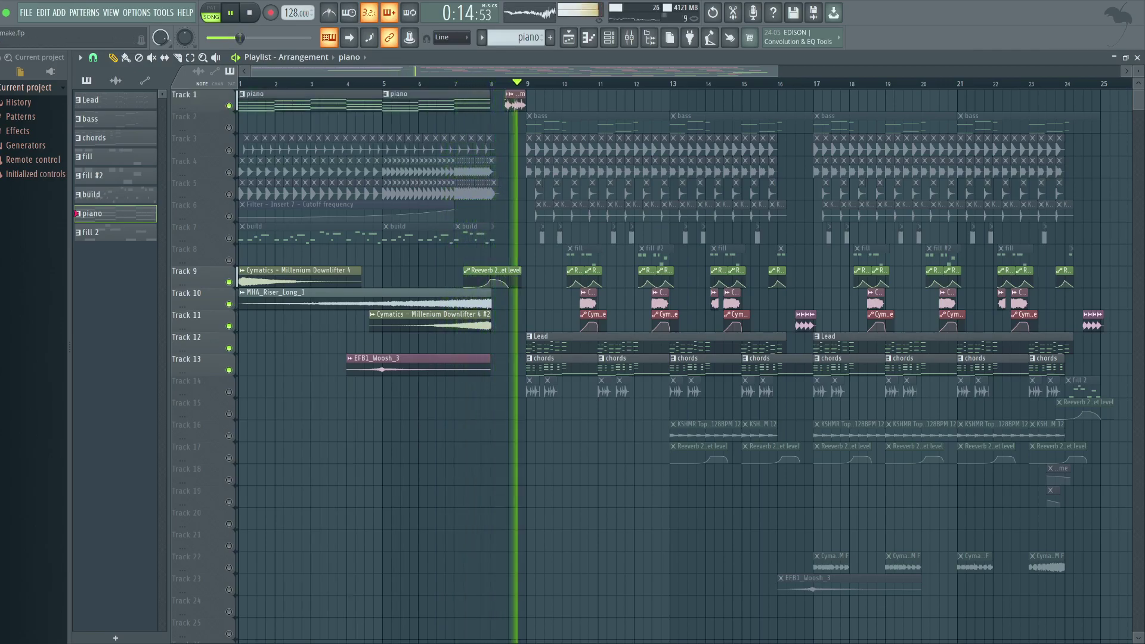
{"action": "key", "text": "space"}
Restore all playlist tracks from solo and play the full intro section.
{"action": "left_click", "coordinate": [229, 106]}
{"action": "right_click", "coordinate": [229, 105]}
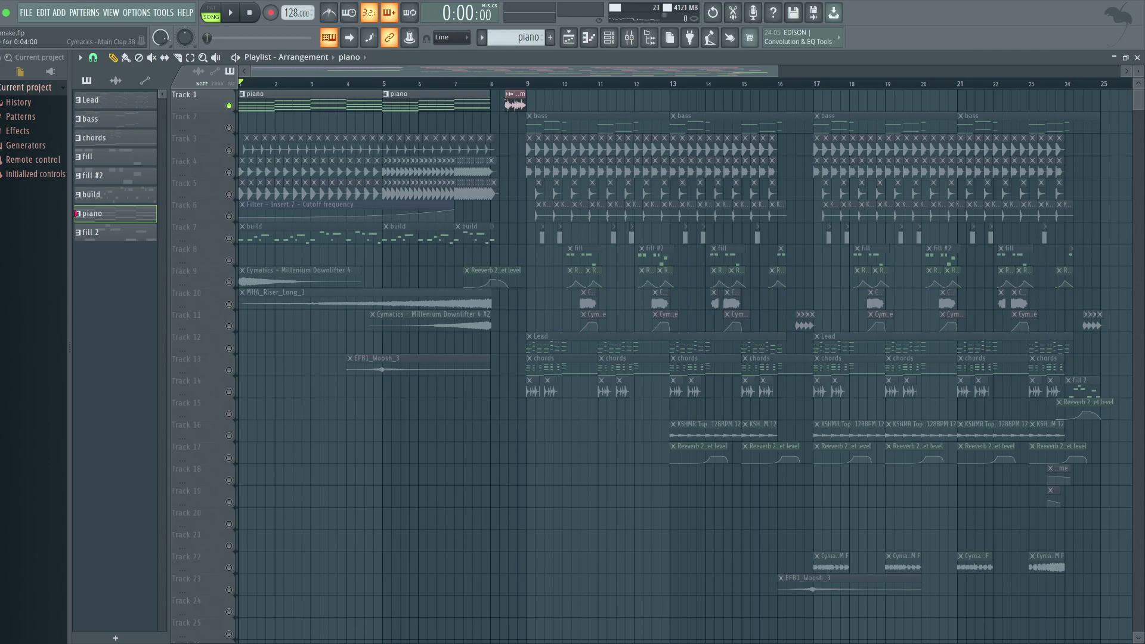
{"action": "right_click", "coordinate": [229, 106]}
{"action": "right_click", "coordinate": [229, 105]}
{"action": "right_click", "coordinate": [229, 105]}
{"action": "key", "text": "space"}
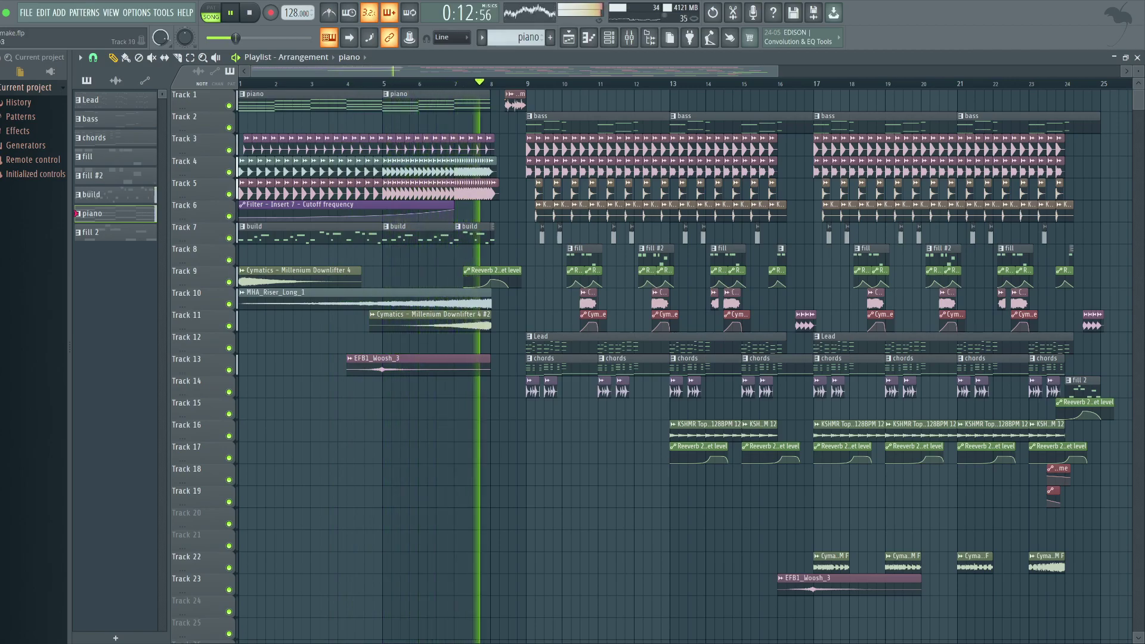
{"action": "key", "text": "space"}
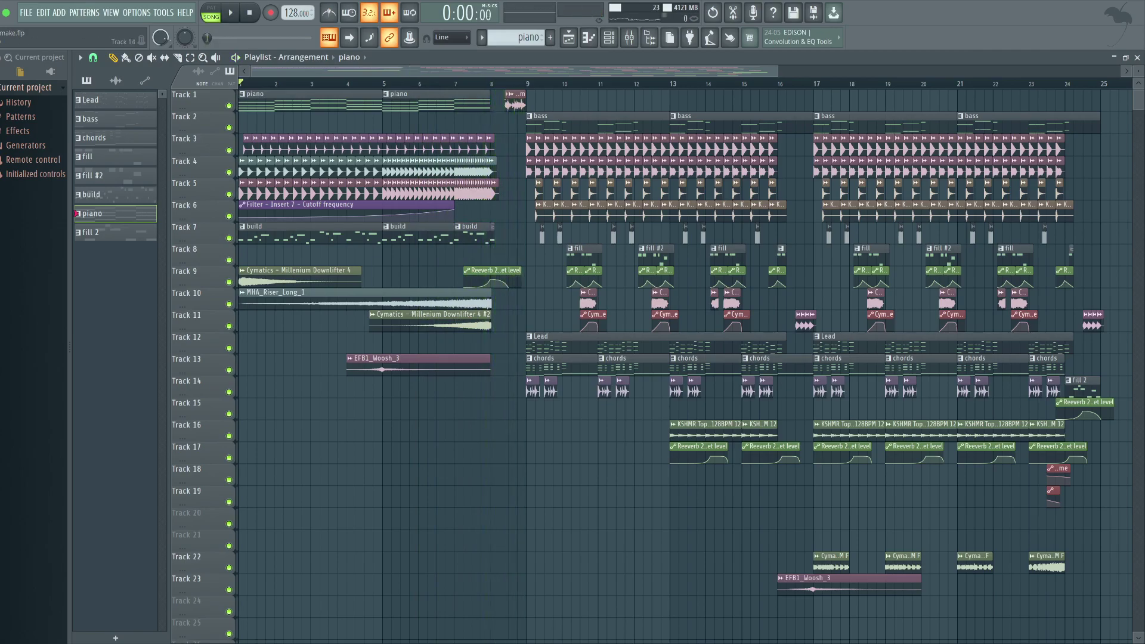
Solo track 14, enable tracks 3 to 6 with it, and play the drop's drums from bar 9.
{"action": "right_click", "coordinate": [229, 392]}
{"action": "left_click", "coordinate": [229, 150]}
{"action": "left_click", "coordinate": [229, 172]}
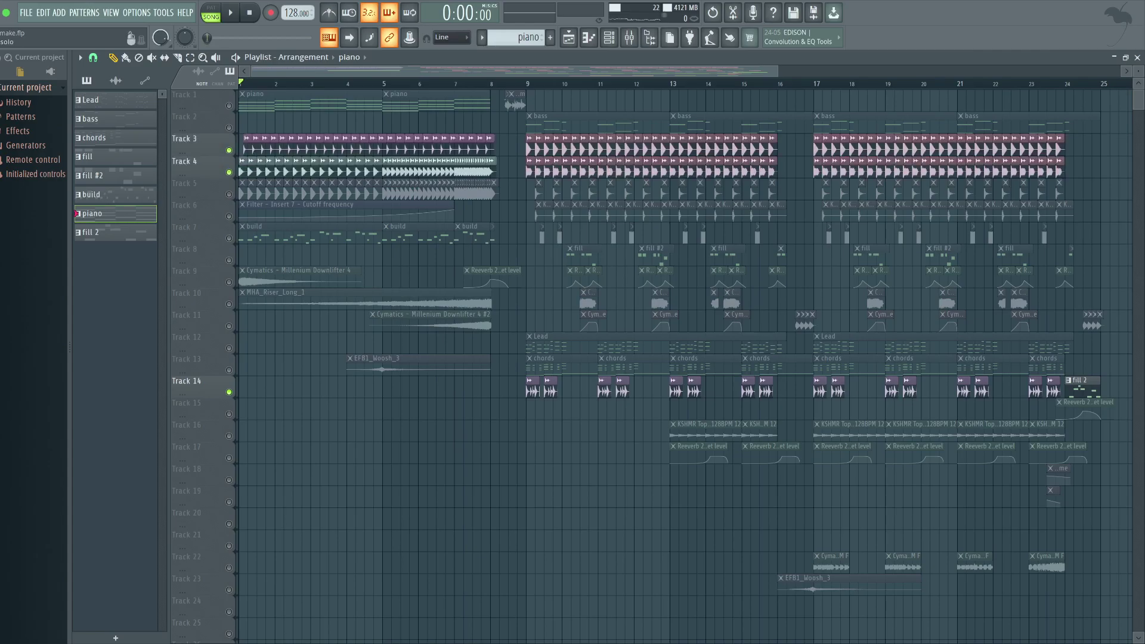
{"action": "left_click", "coordinate": [229, 194]}
{"action": "left_click_drag", "start_coordinate": [229, 194], "coordinate": [229, 216]}
{"action": "key", "text": "space"}
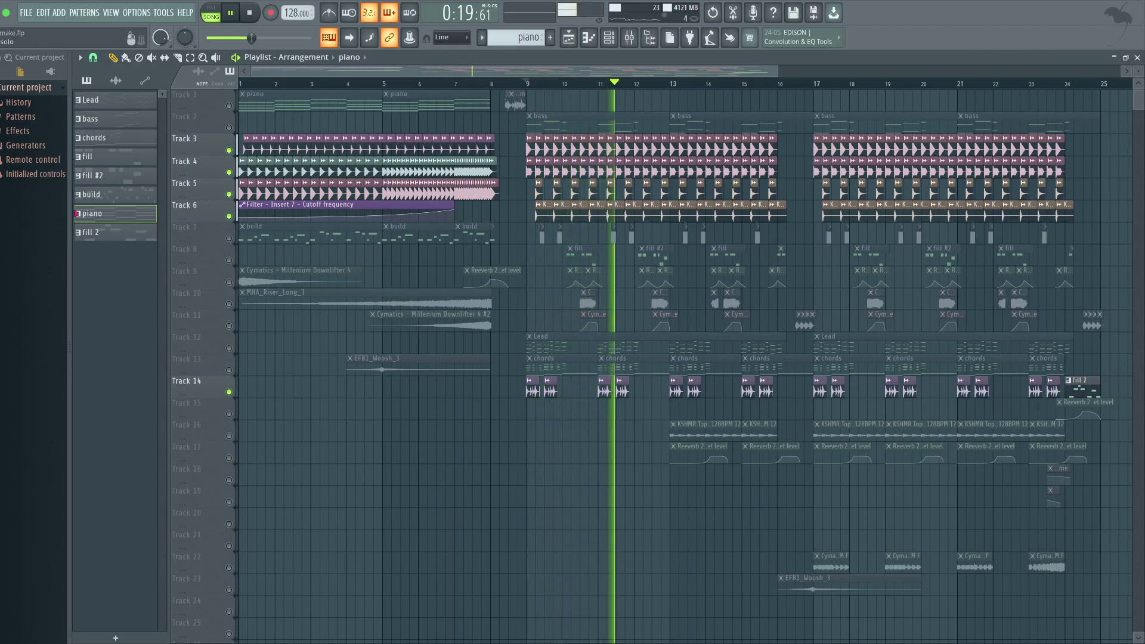
Enable tracks 7 to 11 alongside the drop's drums and play the section again from bar 9.
{"action": "key", "text": "space"}
{"action": "left_click", "coordinate": [229, 238]}
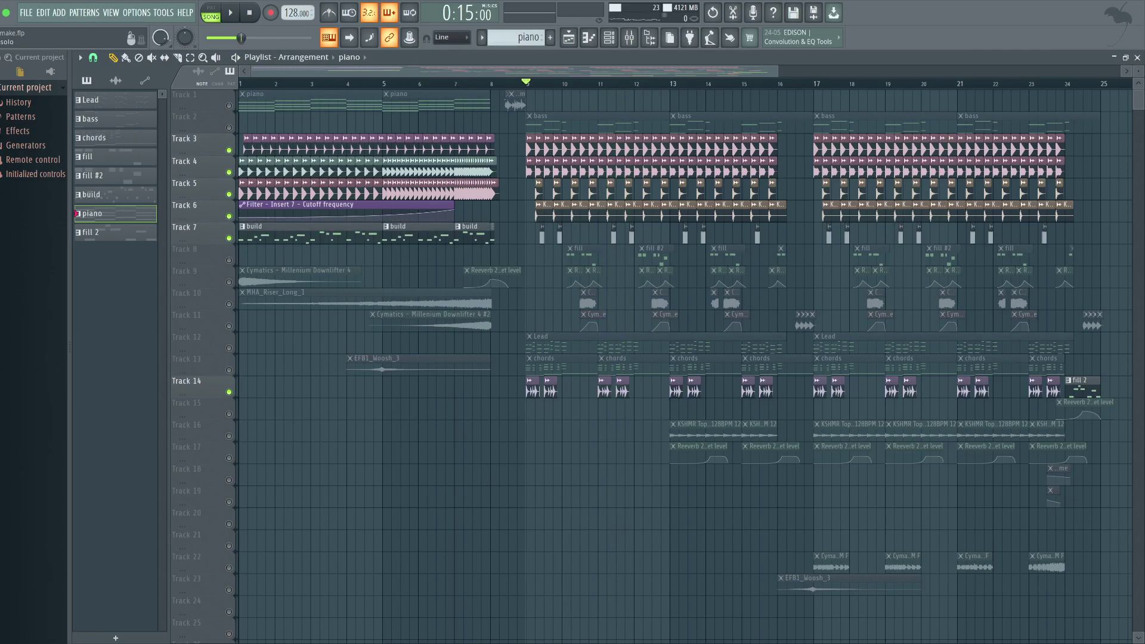
{"action": "left_click", "coordinate": [229, 260]}
{"action": "left_click", "coordinate": [228, 282]}
{"action": "left_click", "coordinate": [228, 304]}
{"action": "key", "text": "space"}
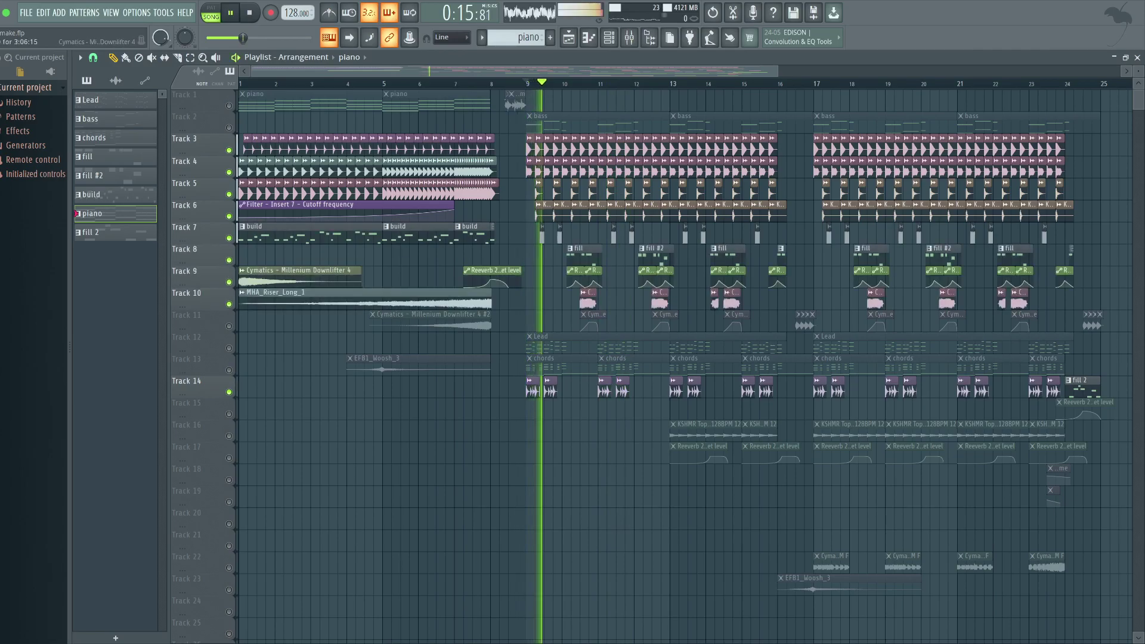
{"action": "left_click", "coordinate": [228, 326]}
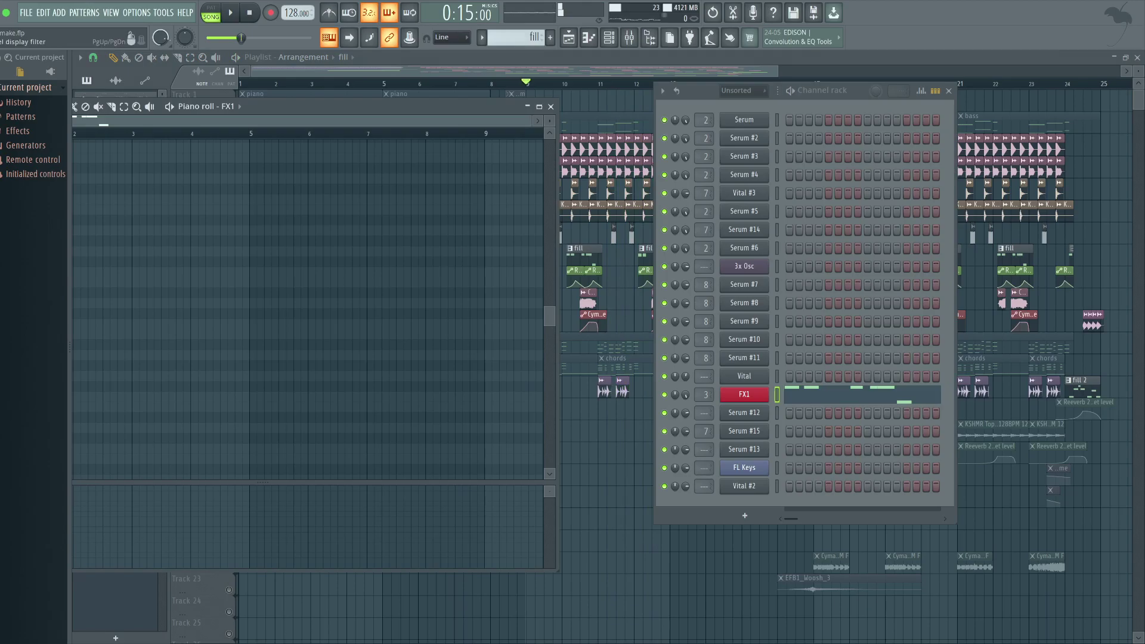
Move the fill pattern's FX1 piano roll into full view, show the mixer and listen to the pattern.
{"action": "left_click_drag", "start_coordinate": [357, 107], "coordinate": [671, 90]}
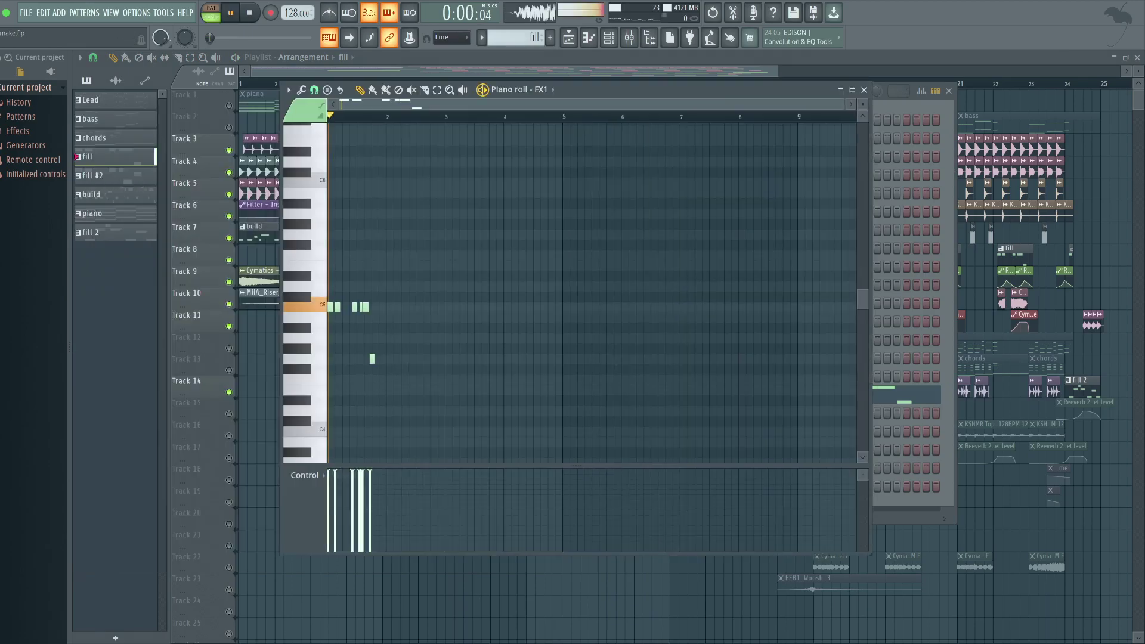
{"action": "key", "text": "F9"}
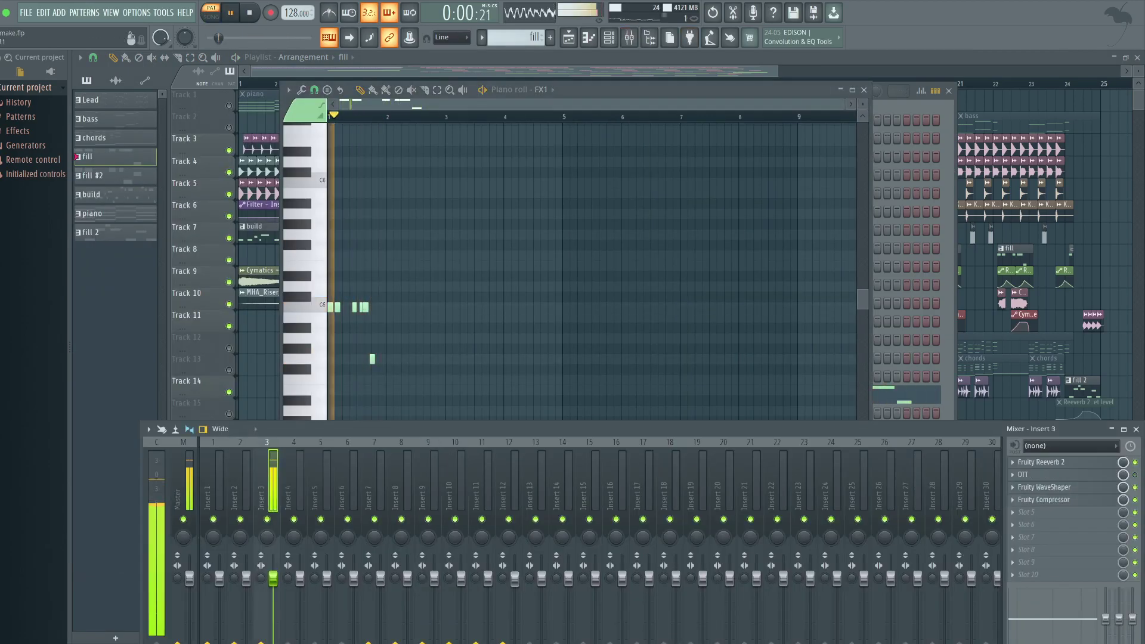
{"action": "key", "text": "space"}
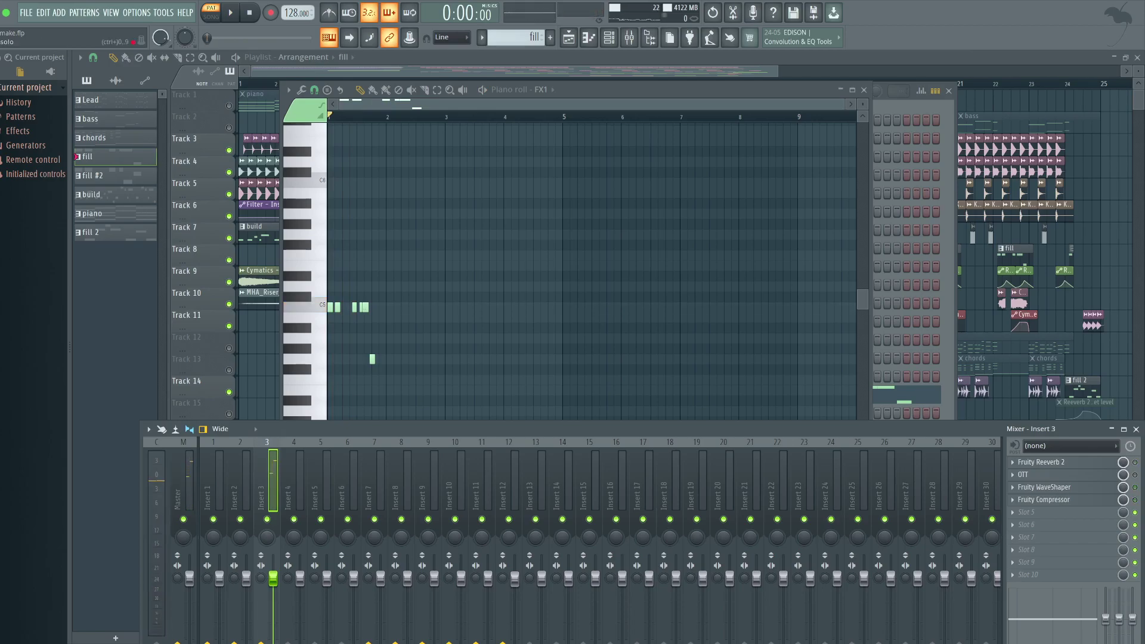
{"action": "key", "text": "space"}
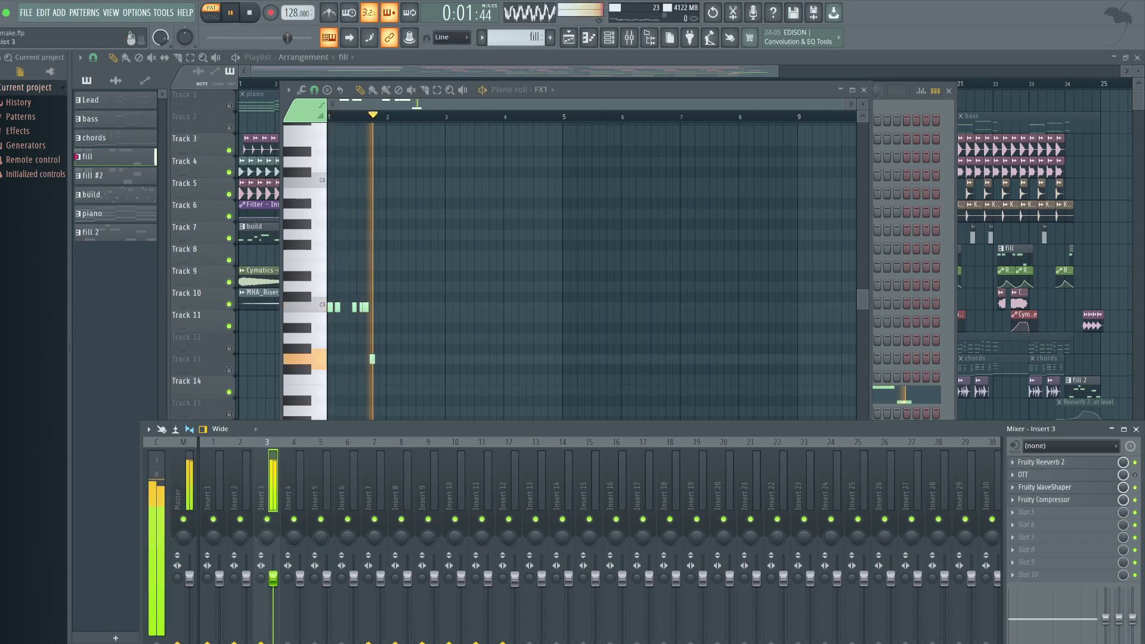
{"action": "key", "text": "space"}
Inspect the Fruity WaveShaper, Fruity Reeverb 2 and Fruity Compressor settings on Insert 3, and close the plugin, piano roll and channel rack windows.
{"action": "left_click", "coordinate": [1044, 487]}
{"action": "left_click", "coordinate": [1043, 463]}
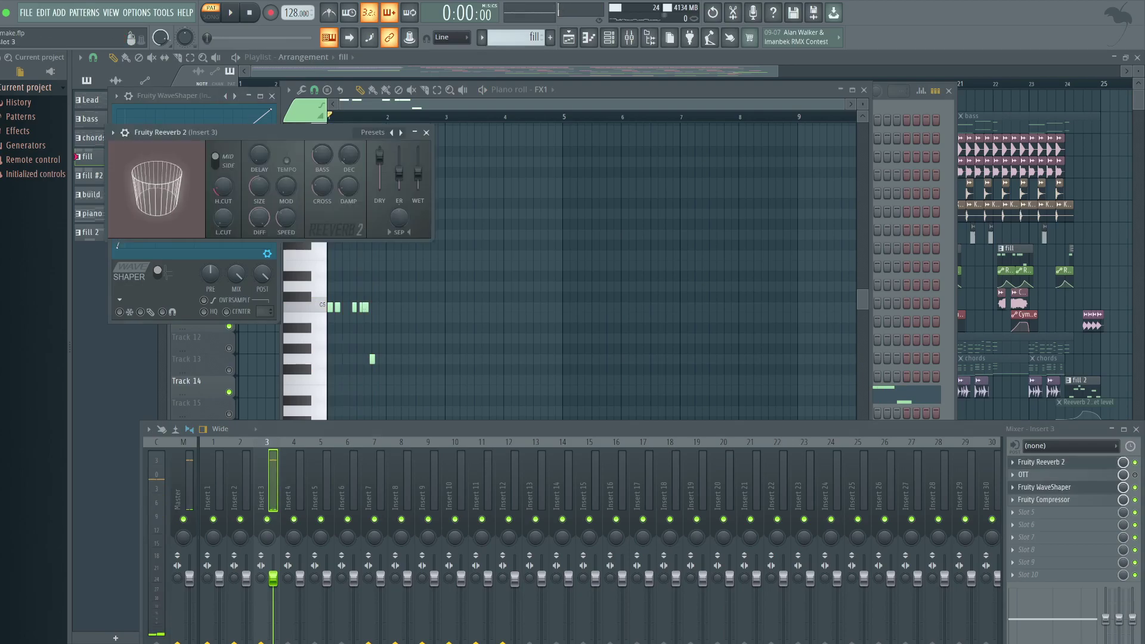
{"action": "left_click", "coordinate": [1043, 500]}
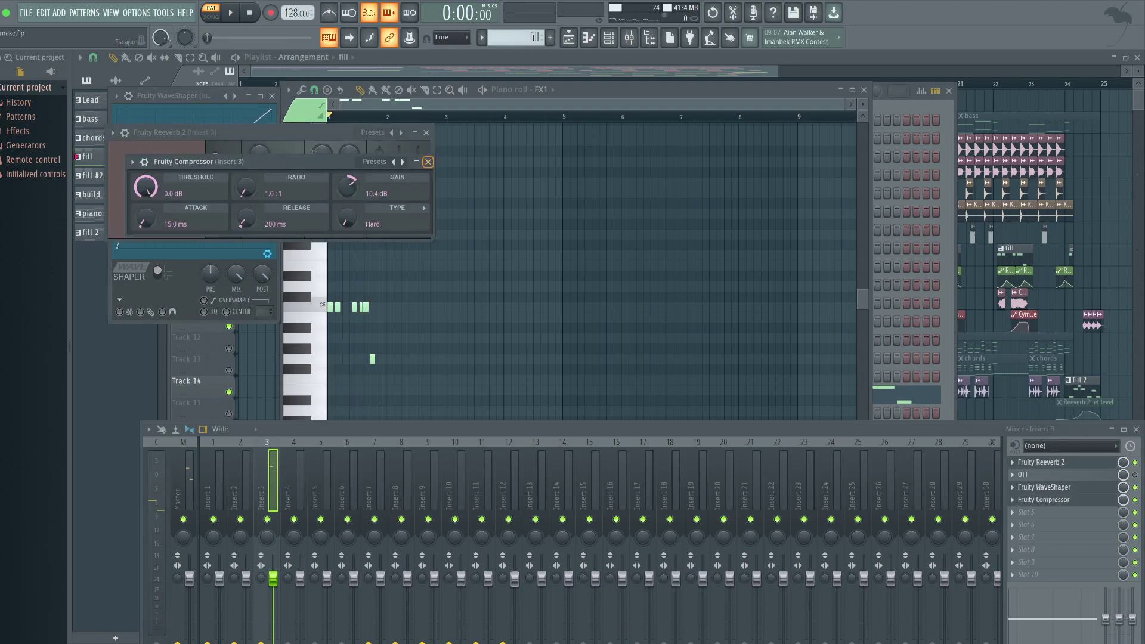
{"action": "left_click", "coordinate": [428, 162]}
{"action": "left_click", "coordinate": [425, 132]}
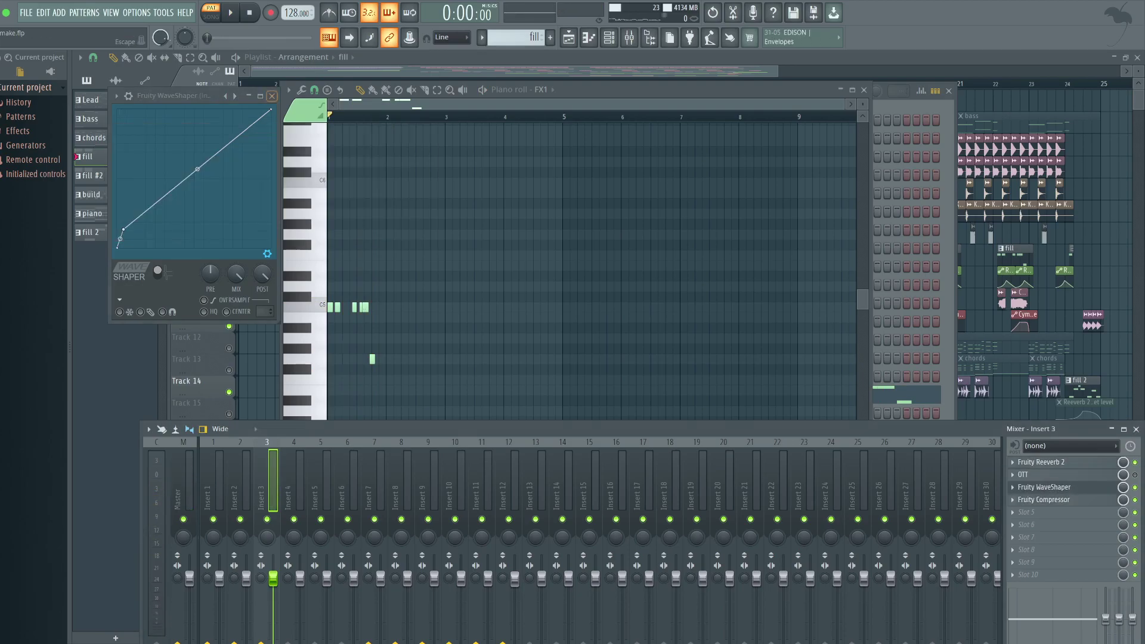
{"action": "left_click", "coordinate": [272, 96]}
{"action": "left_click", "coordinate": [864, 90]}
{"action": "left_click", "coordinate": [948, 92]}
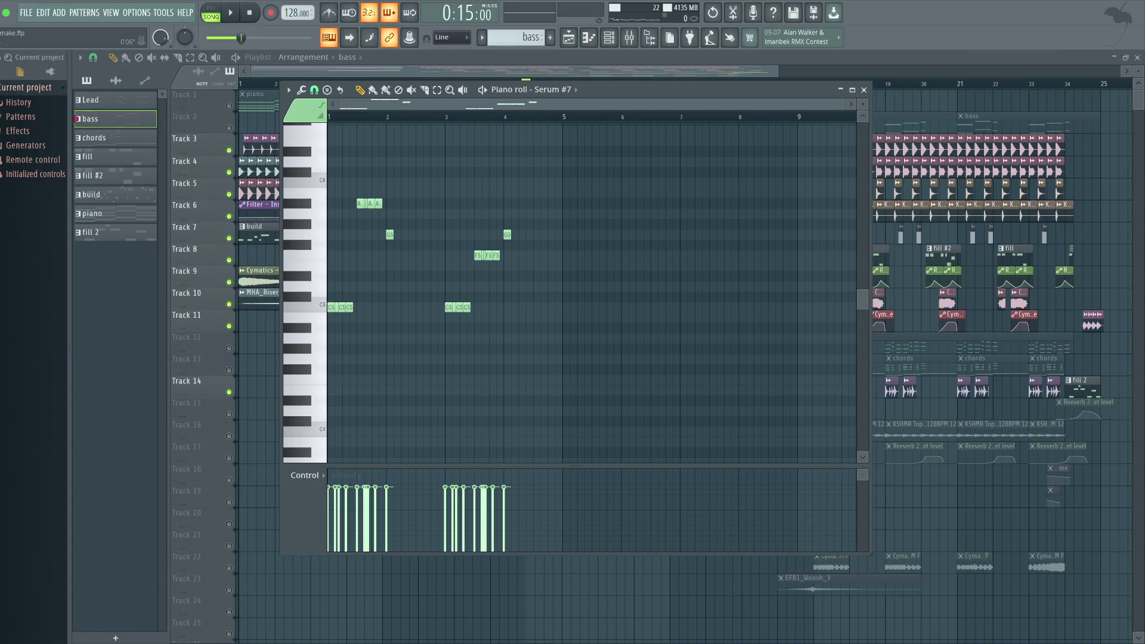
Play the bass pattern and audition its Serum layers between Serum #7 and Serum #11 individually from the channel rack.
{"action": "key", "text": "l"}
{"action": "key", "text": "space"}
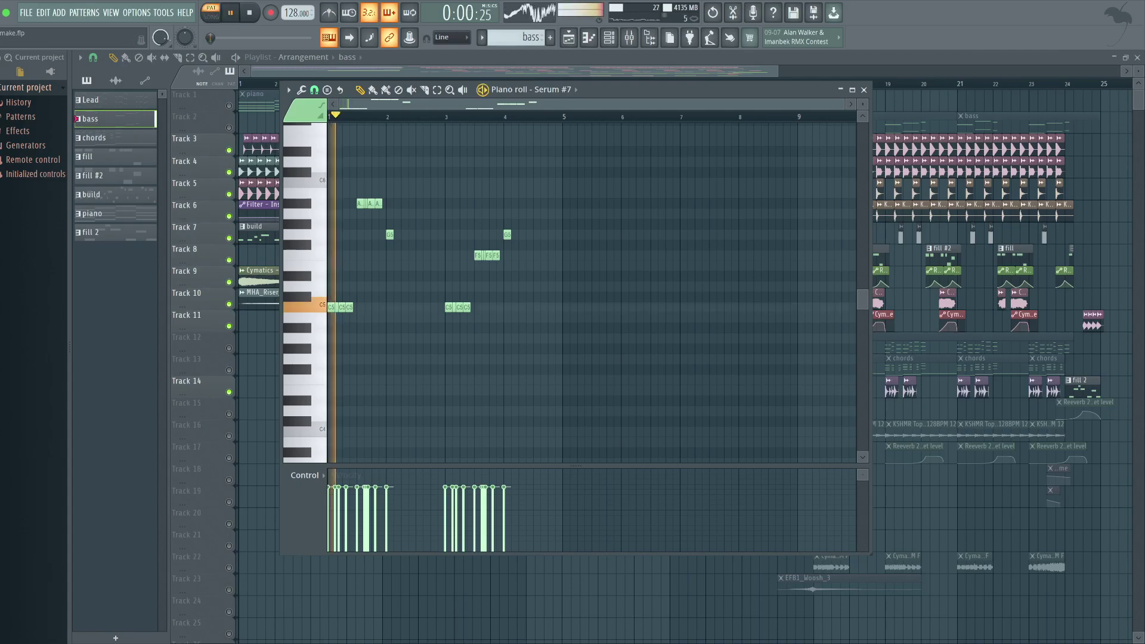
{"action": "left_click", "coordinate": [609, 38]}
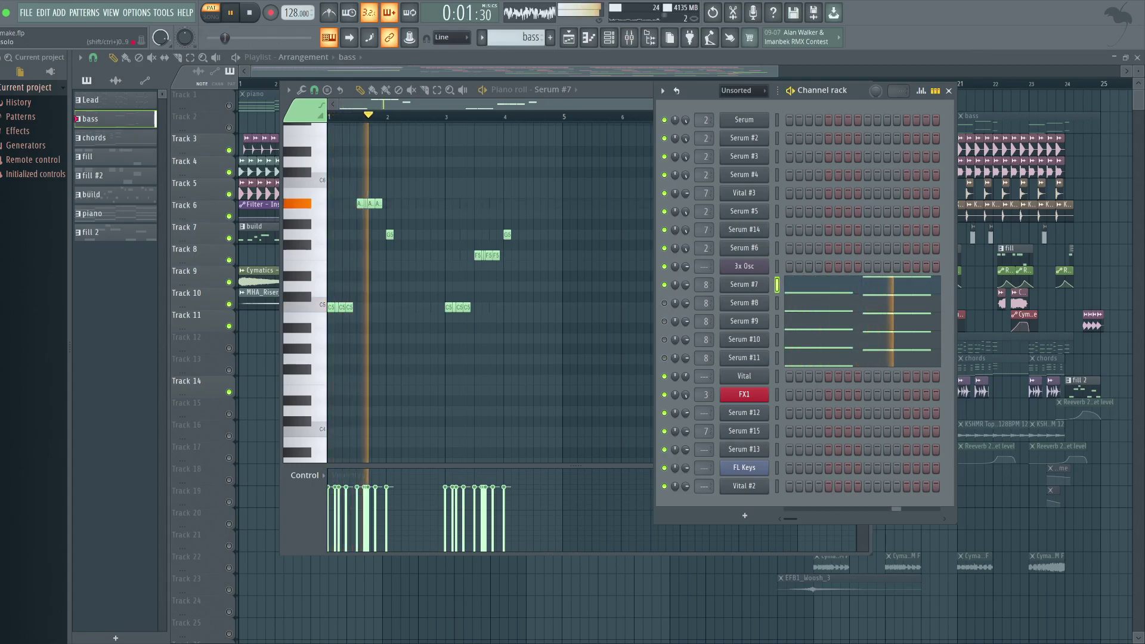
{"action": "key", "text": "space"}
{"action": "key", "text": "space"}
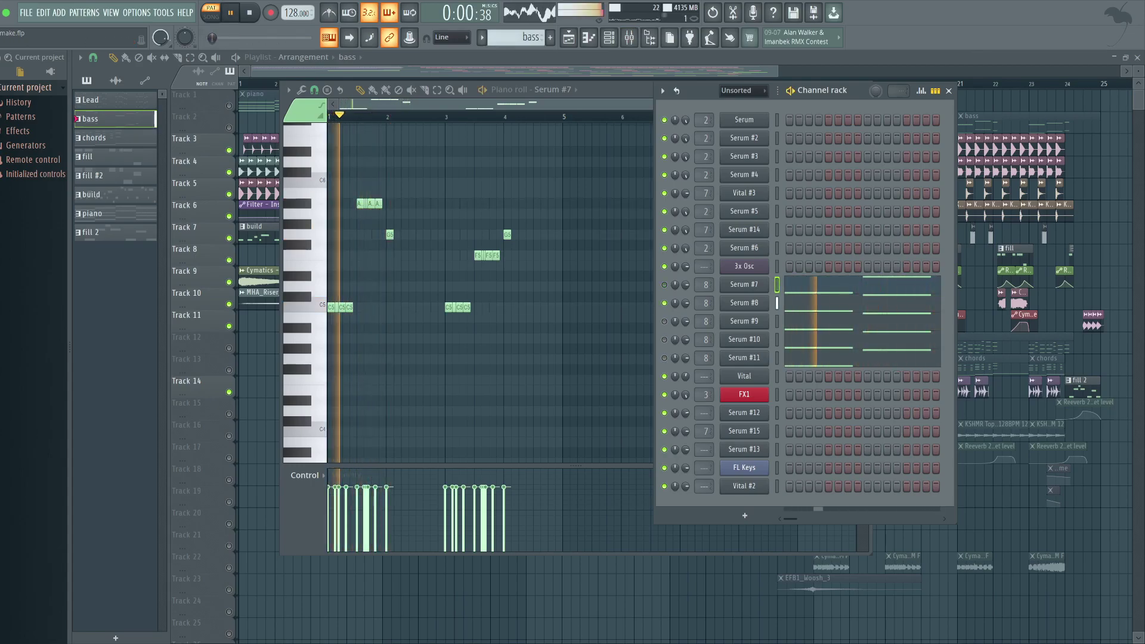
{"action": "key", "text": "space"}
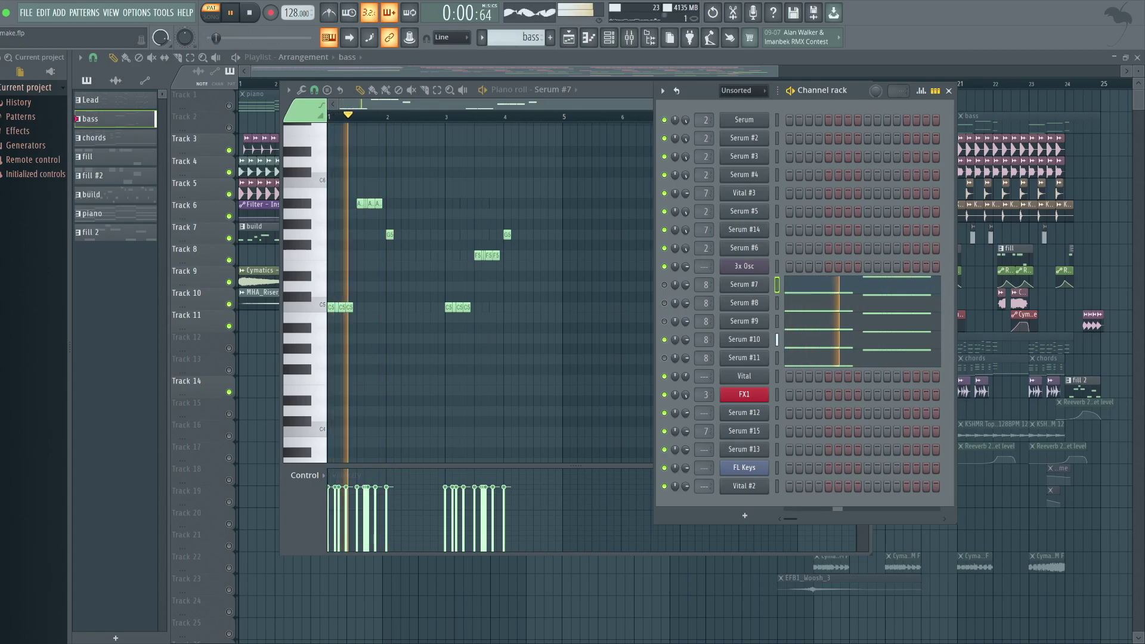
{"action": "key", "text": "space"}
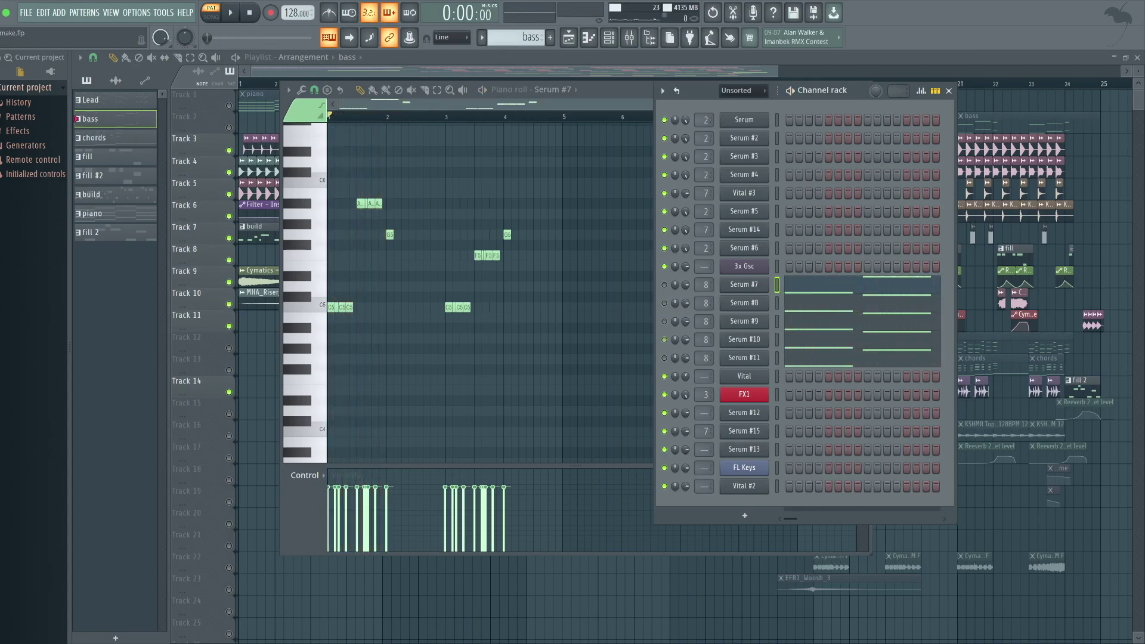
{"action": "key", "text": "space"}
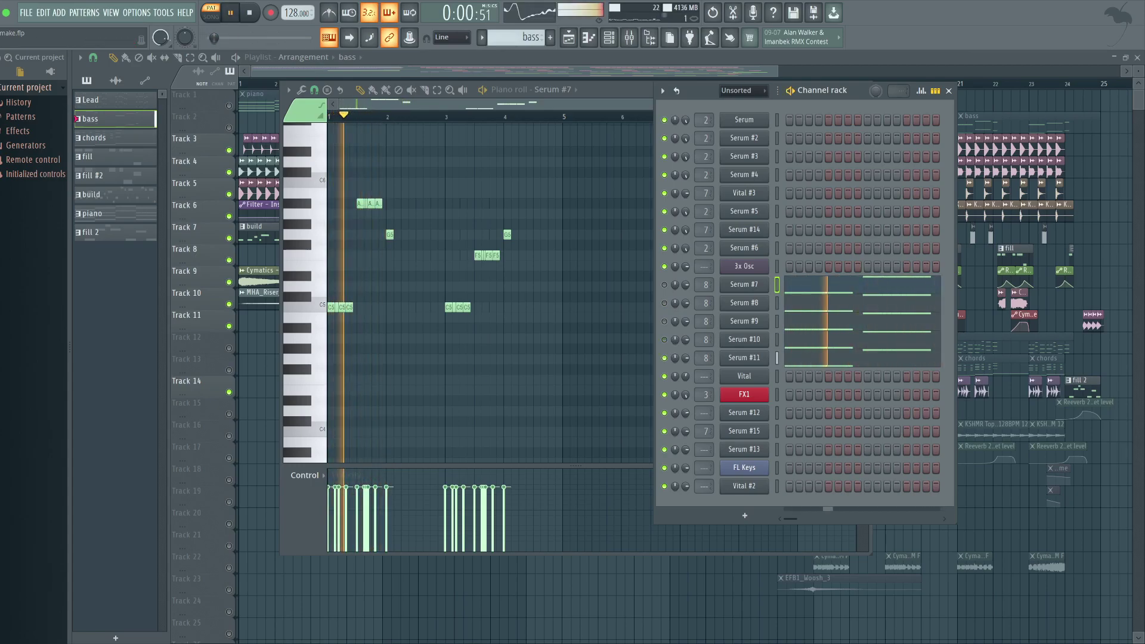
Show the mixer, compare the bass pattern with Insert 8's effects off and on, and close the channel rack and piano roll.
{"action": "key", "text": "space"}
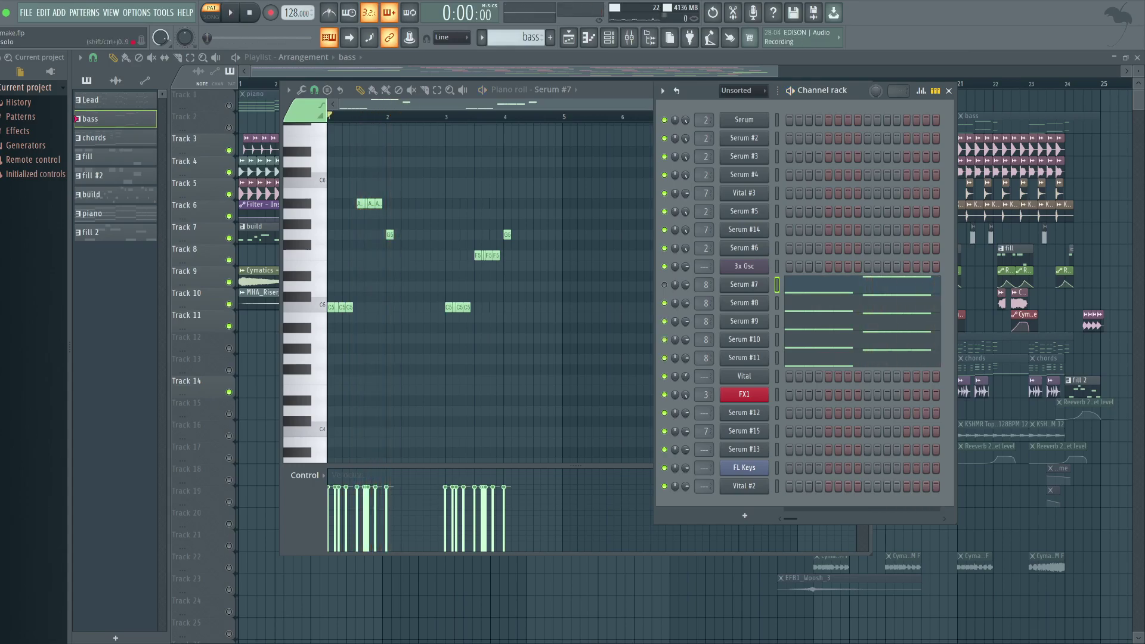
{"action": "left_click", "coordinate": [629, 37]}
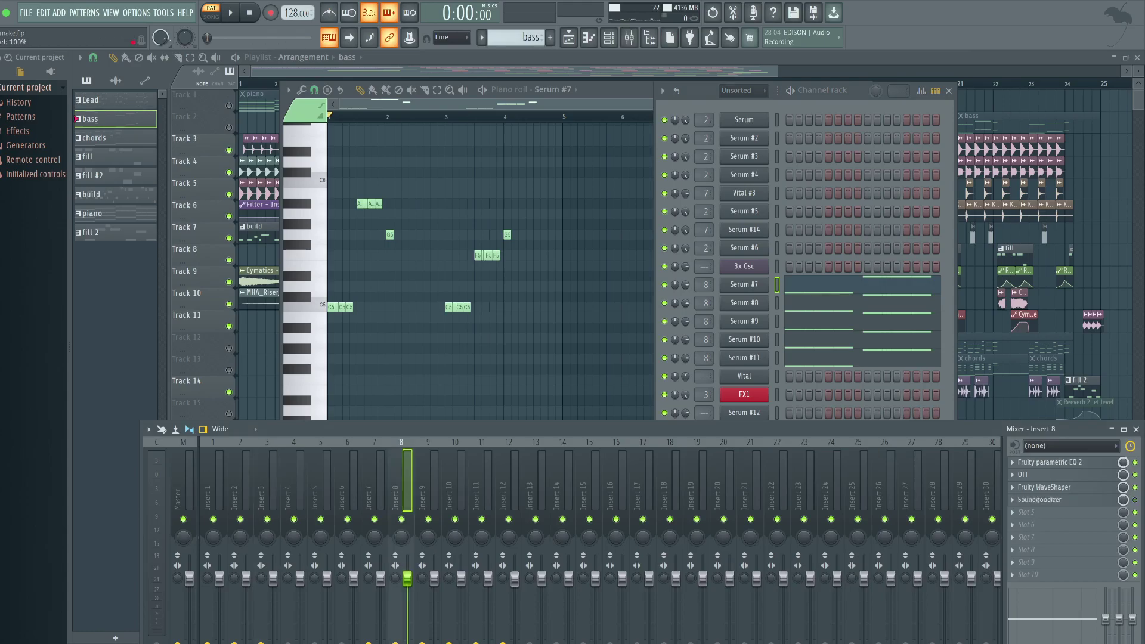
{"action": "key", "text": "space"}
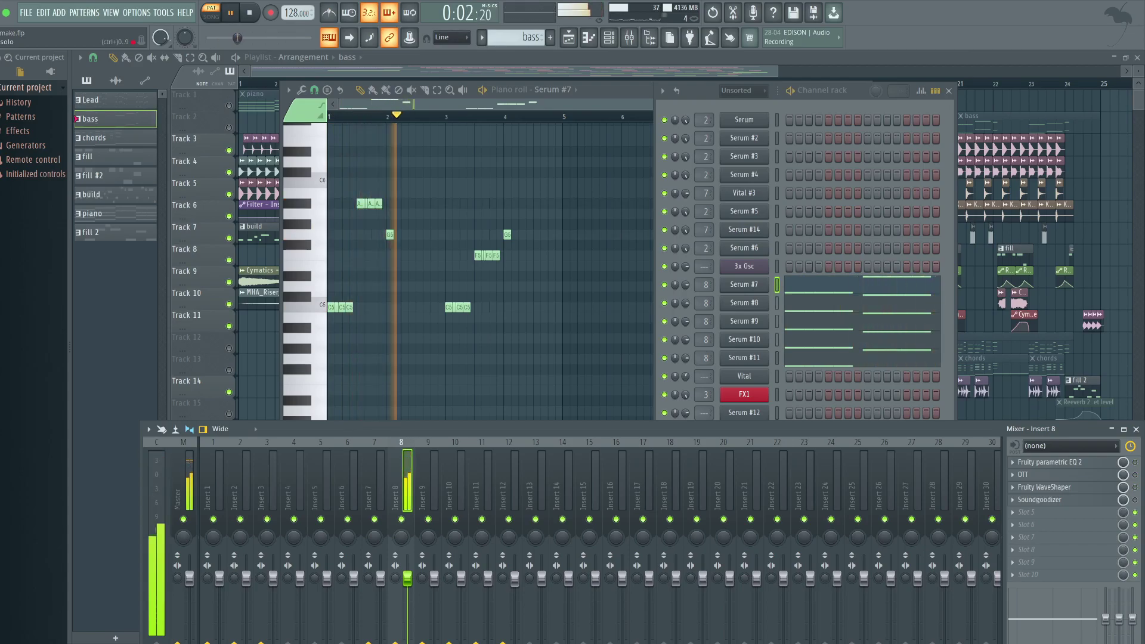
{"action": "key", "text": "space"}
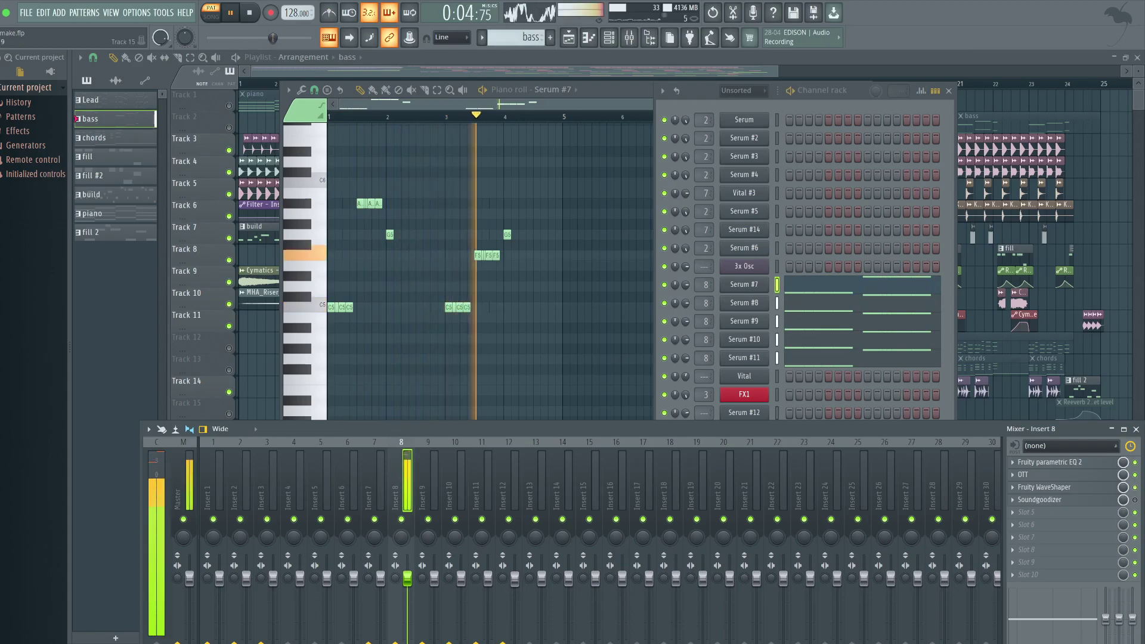
{"action": "key", "text": "space"}
{"action": "key", "text": "F6"}
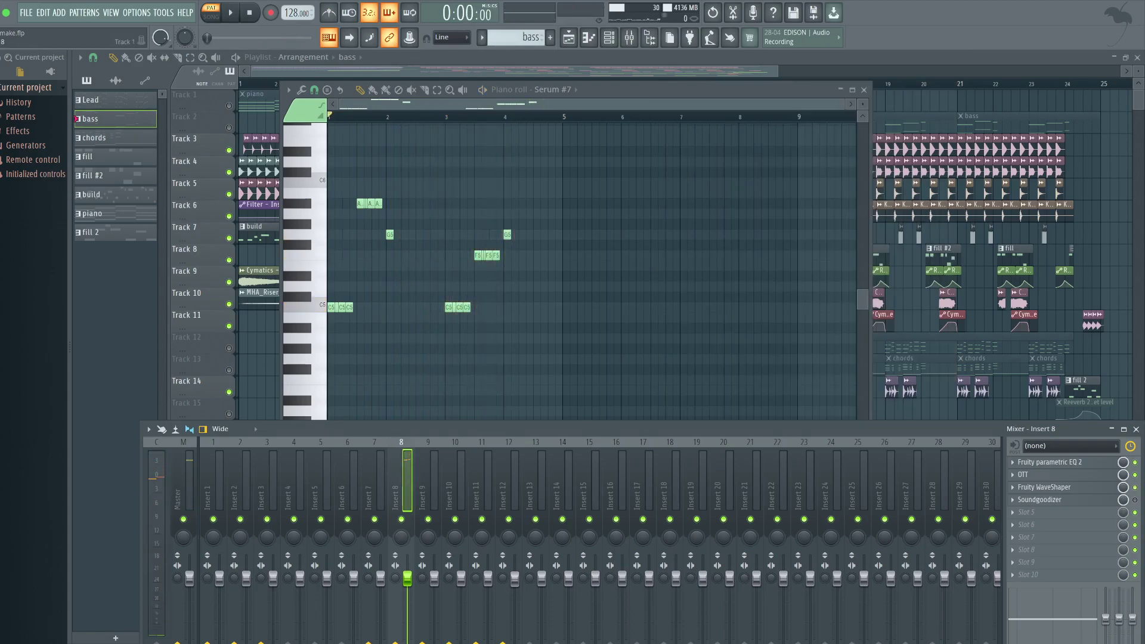
{"action": "key", "text": "F7"}
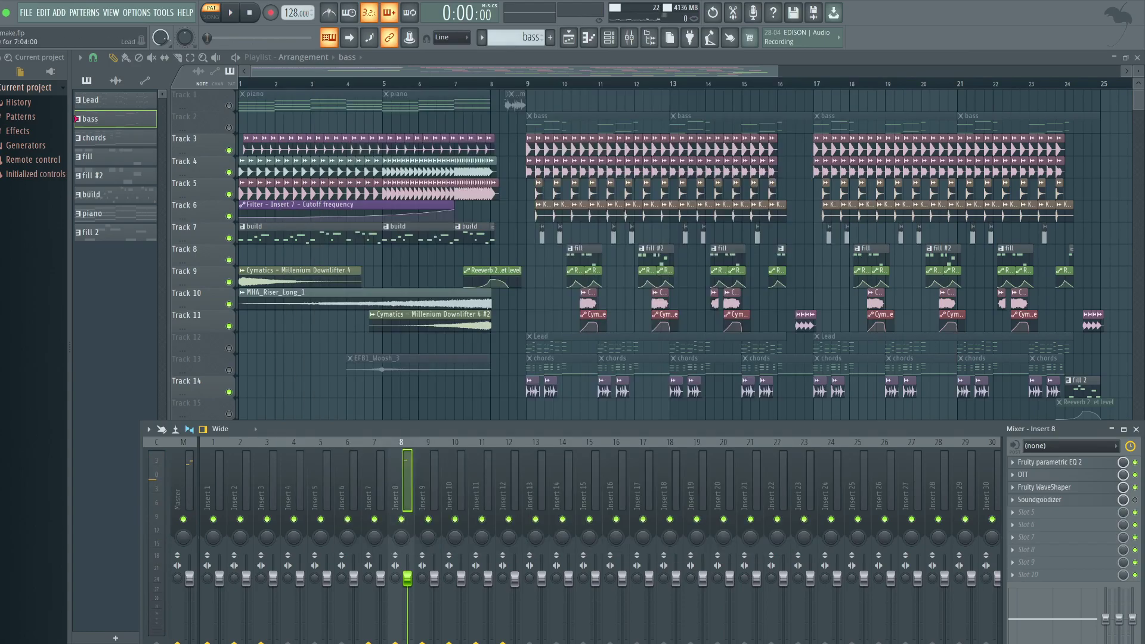
Open the Lead pattern's piano roll, move the channel rack clear of the notes and listen to the full pattern.
{"action": "double_click", "coordinate": [572, 338]}
{"action": "scroll", "coordinate": [512, 292], "scroll_direction": "up", "scroll_amount": 5}
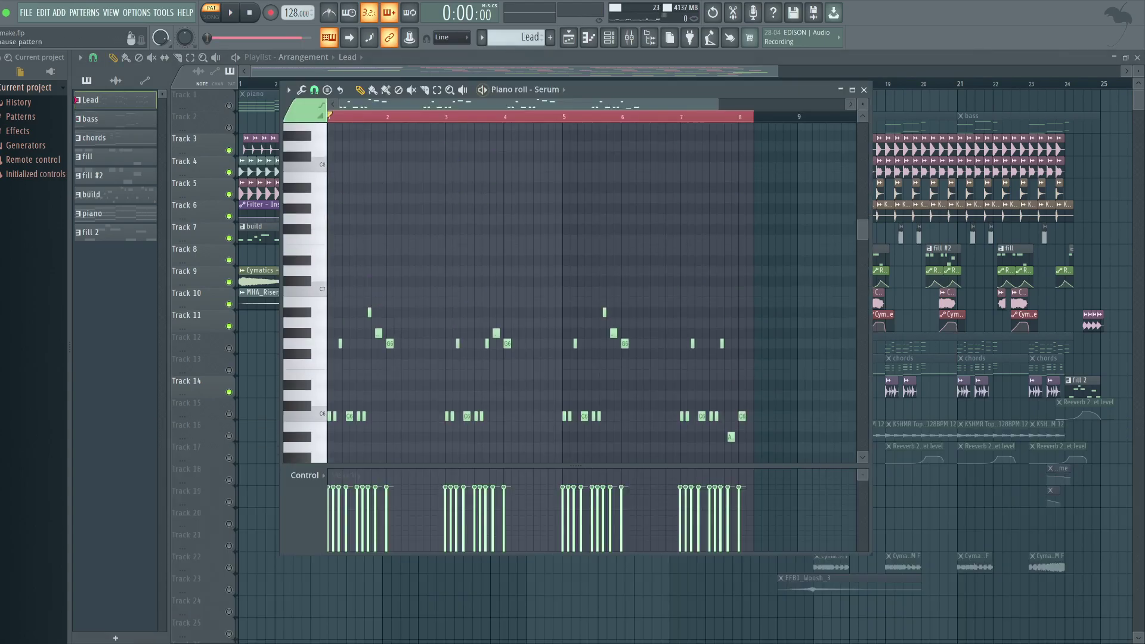
{"action": "key", "text": "F6"}
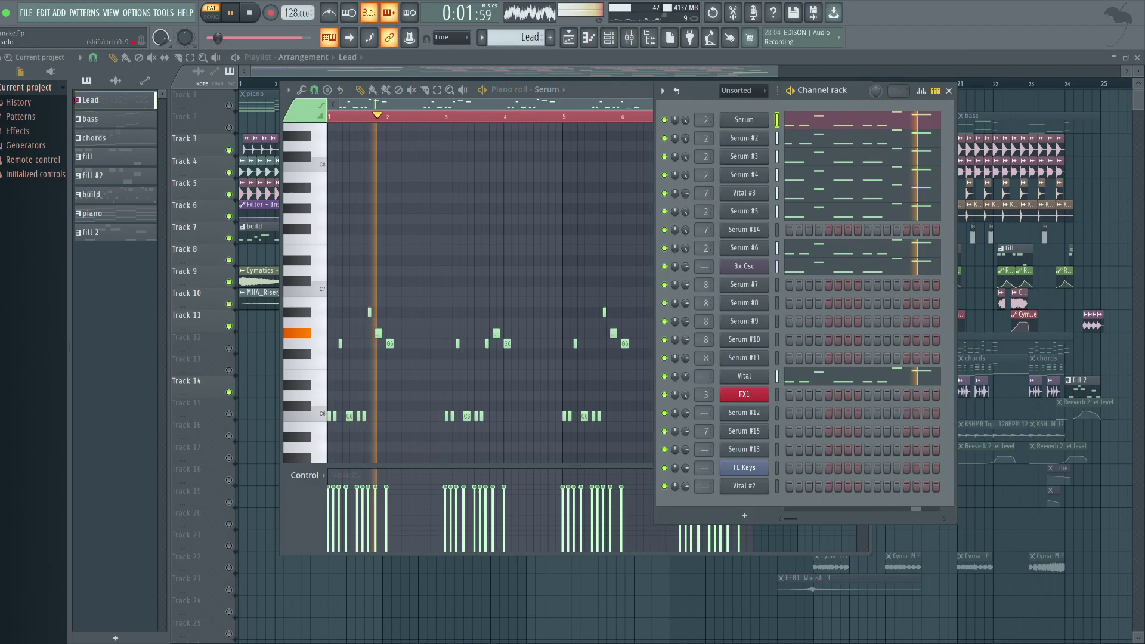
{"action": "left_click_drag", "start_coordinate": [821, 90], "coordinate": [894, 152]}
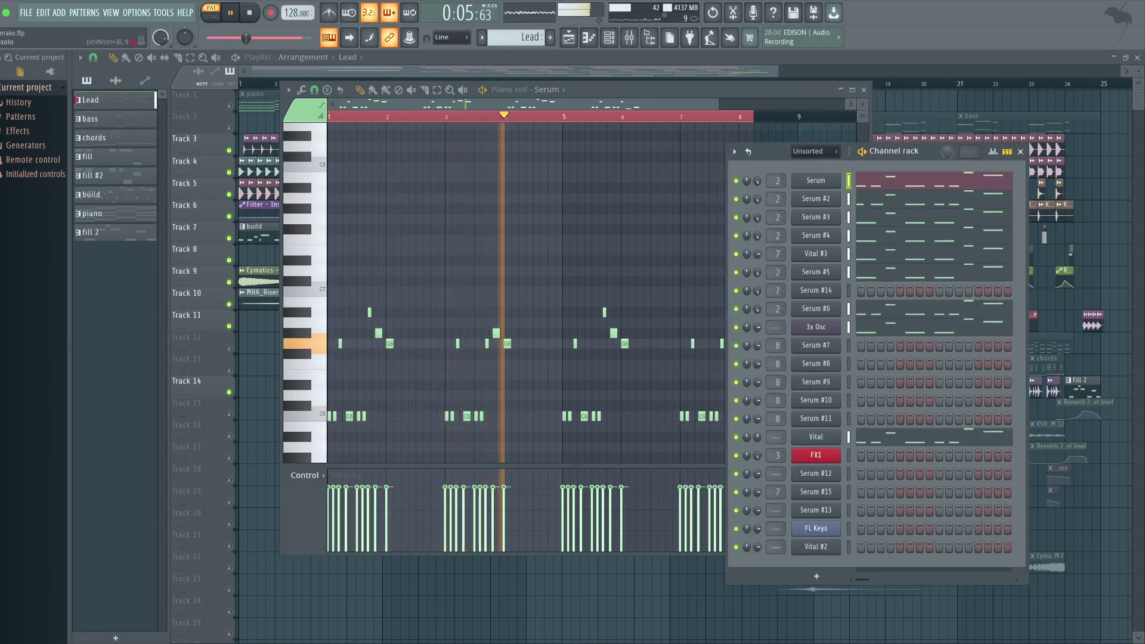
{"action": "key", "text": "space"}
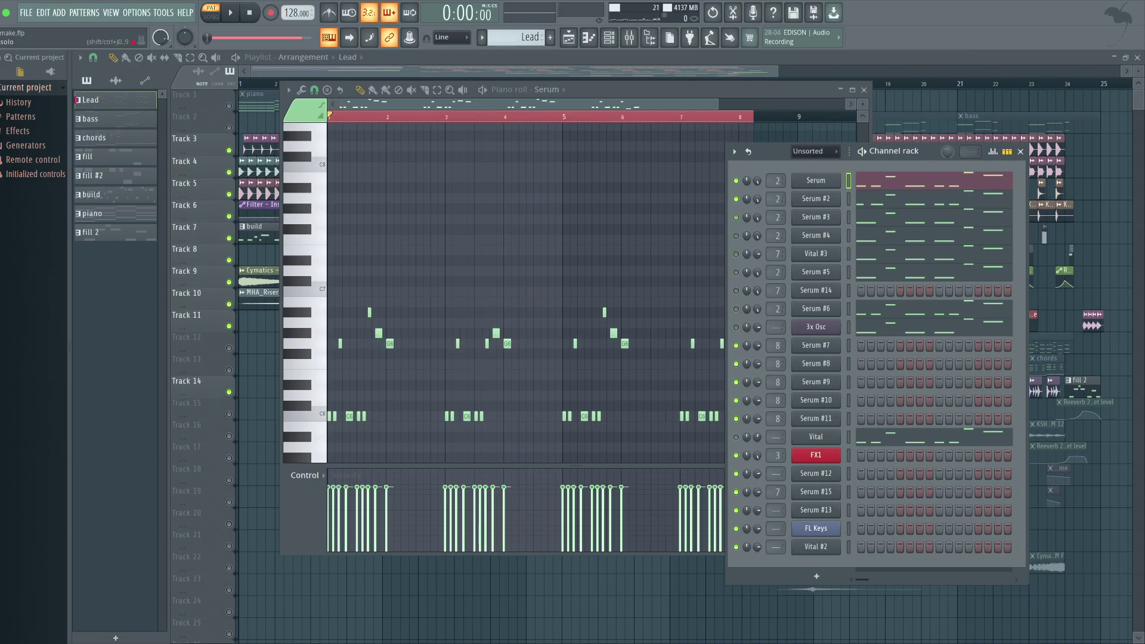
Audition the Lead pattern's Serum and Vital layers individually from the channel rack.
{"action": "key", "text": "space"}
{"action": "key", "text": "space"}
{"action": "key", "text": "space"}
{"action": "key", "text": "space"}
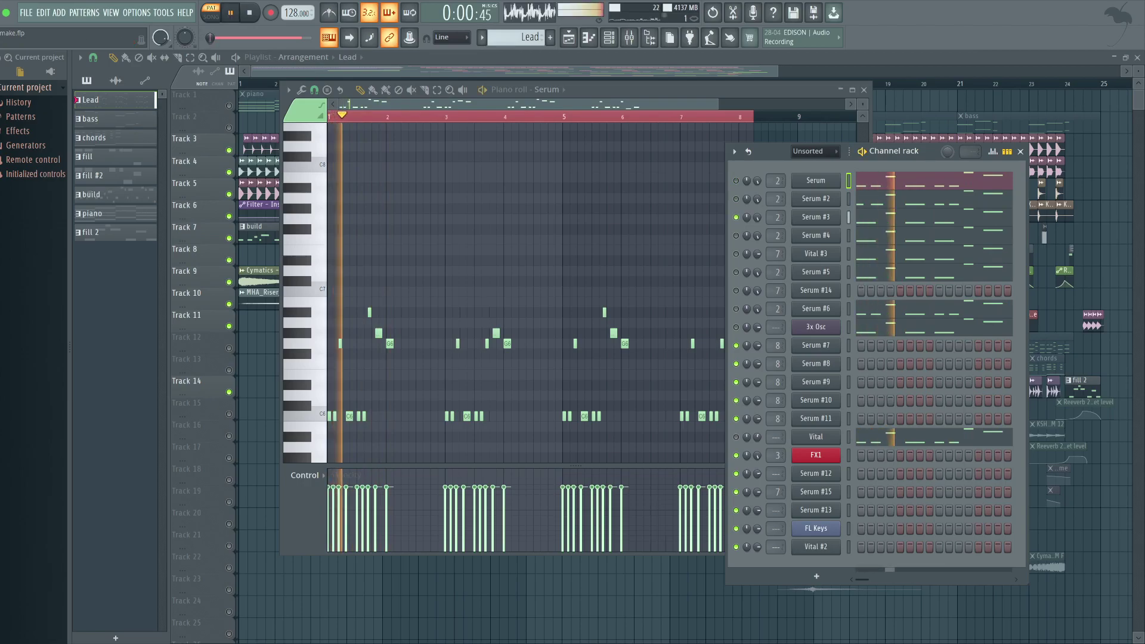
{"action": "key", "text": "space"}
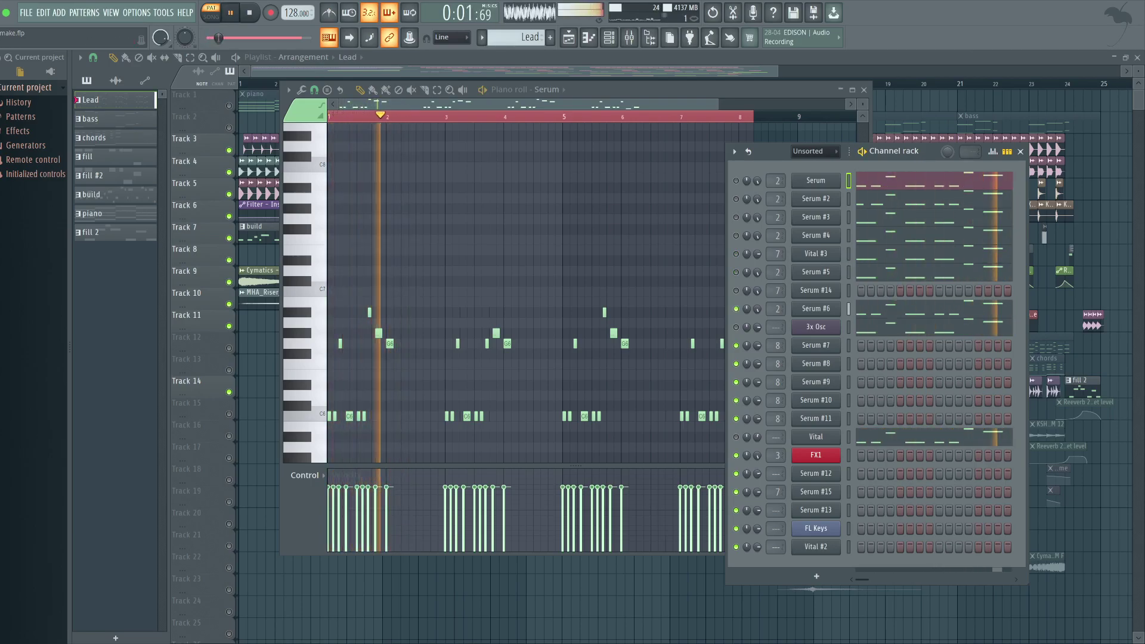
{"action": "key", "text": "space"}
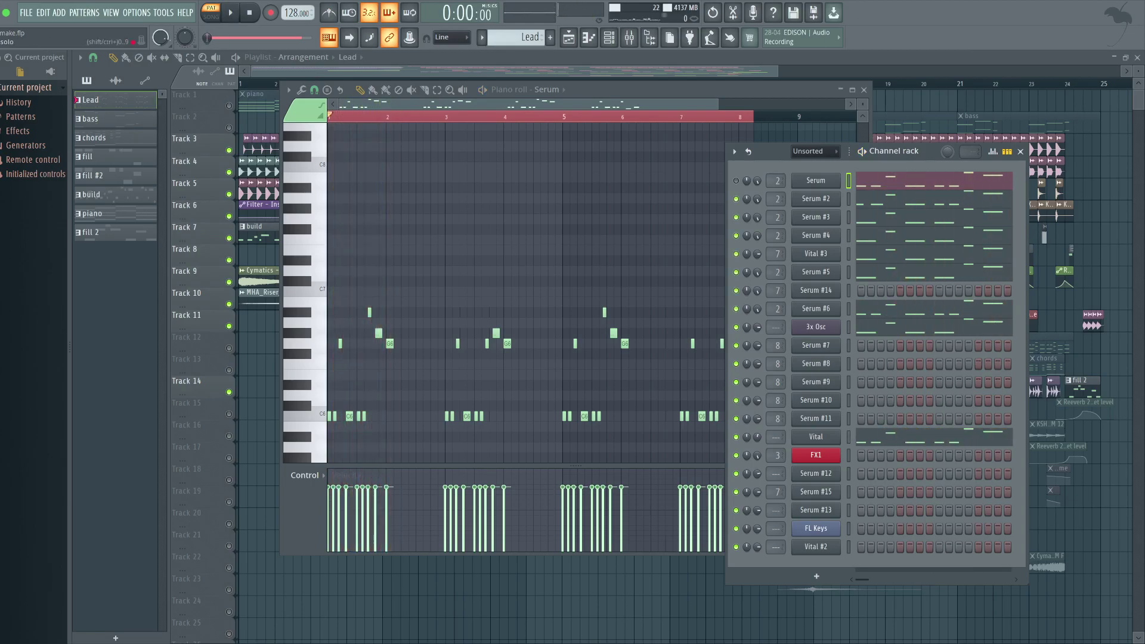
Compare the Lead pattern with Insert 2's mixer effects off and on, and close the piano roll.
{"action": "key", "text": "space"}
{"action": "key", "text": "F9"}
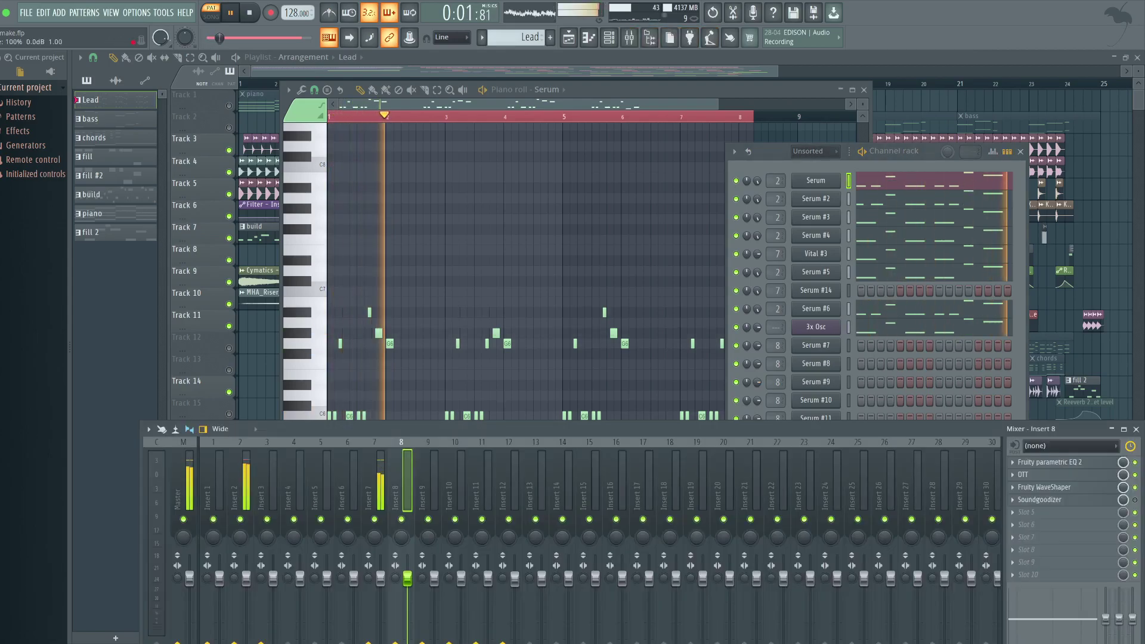
{"action": "left_click", "coordinate": [240, 491]}
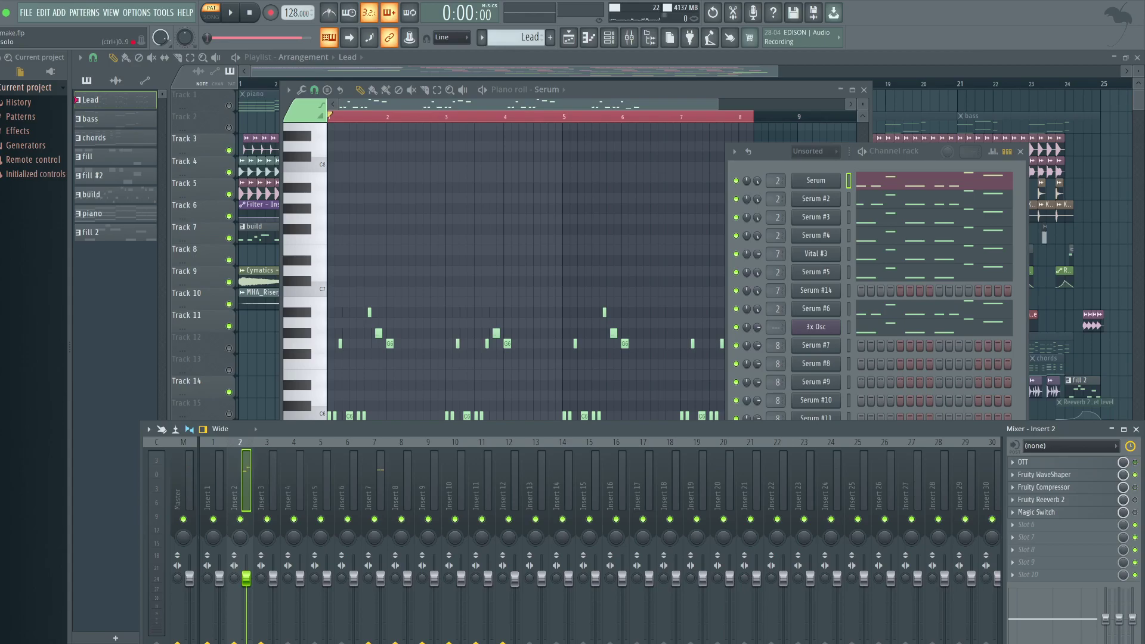
{"action": "key", "text": "space"}
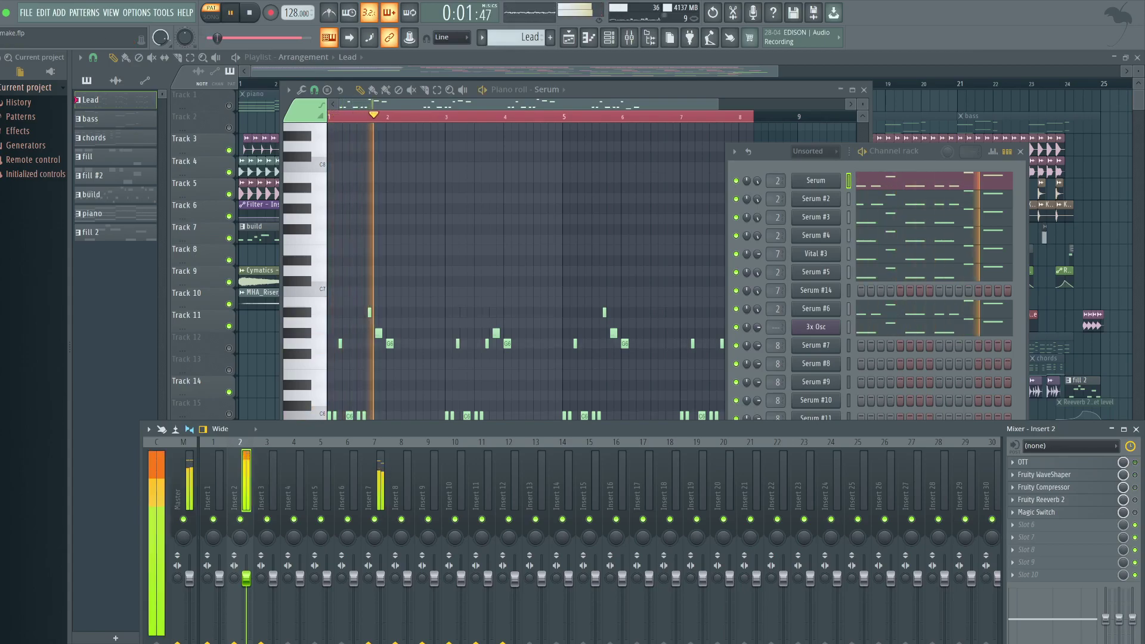
{"action": "key", "text": "space"}
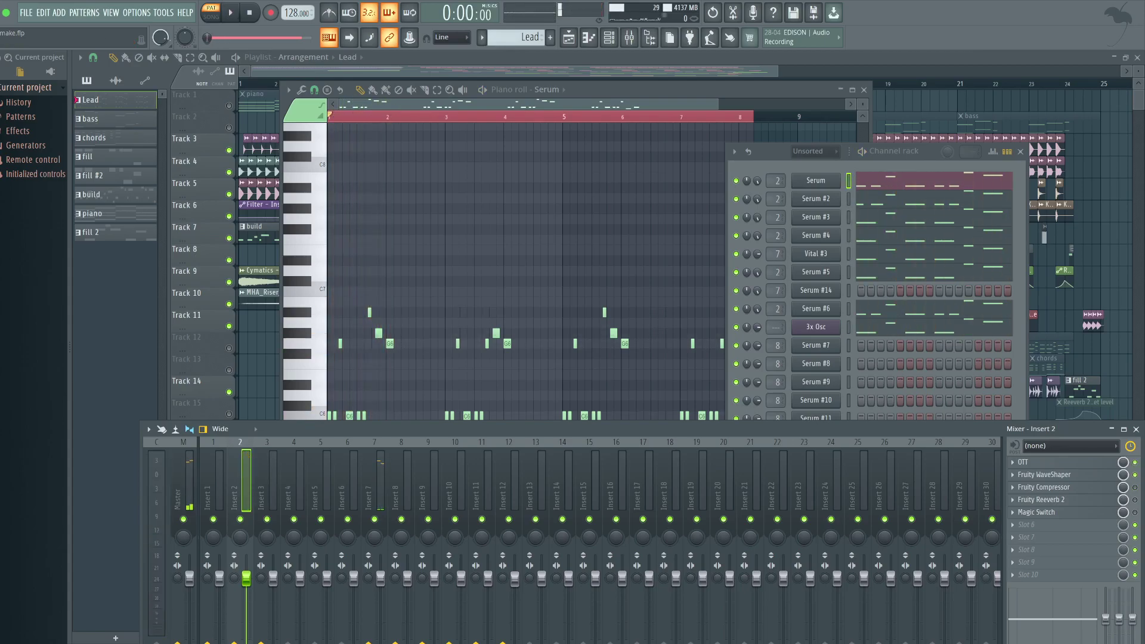
{"action": "key", "text": "space"}
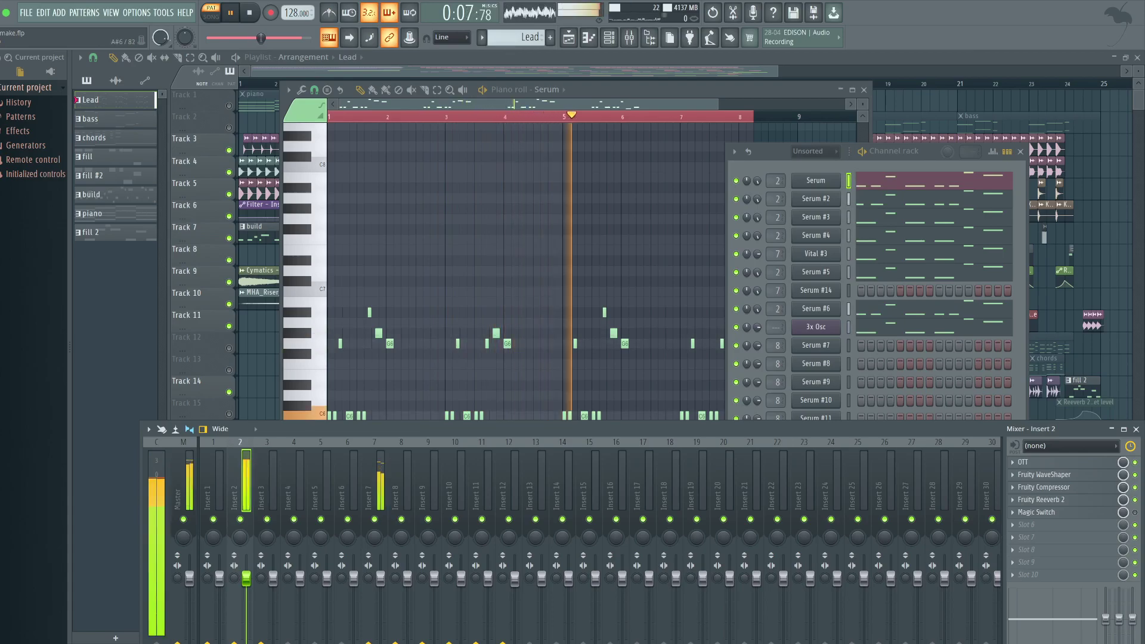
{"action": "key", "text": "F7"}
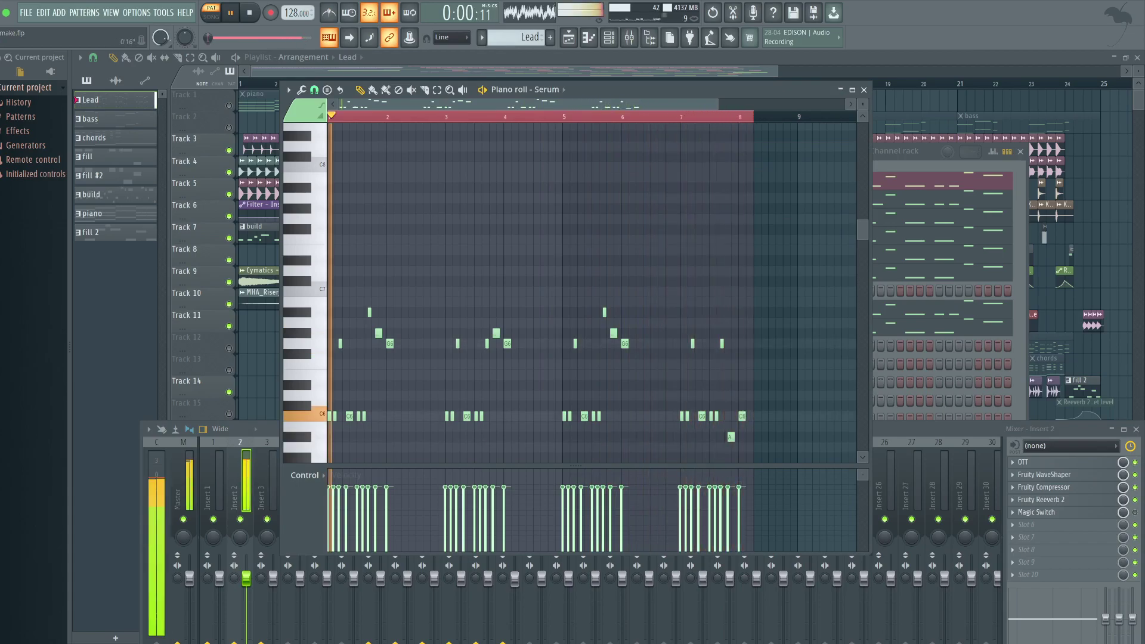
{"action": "left_click", "coordinate": [863, 90]}
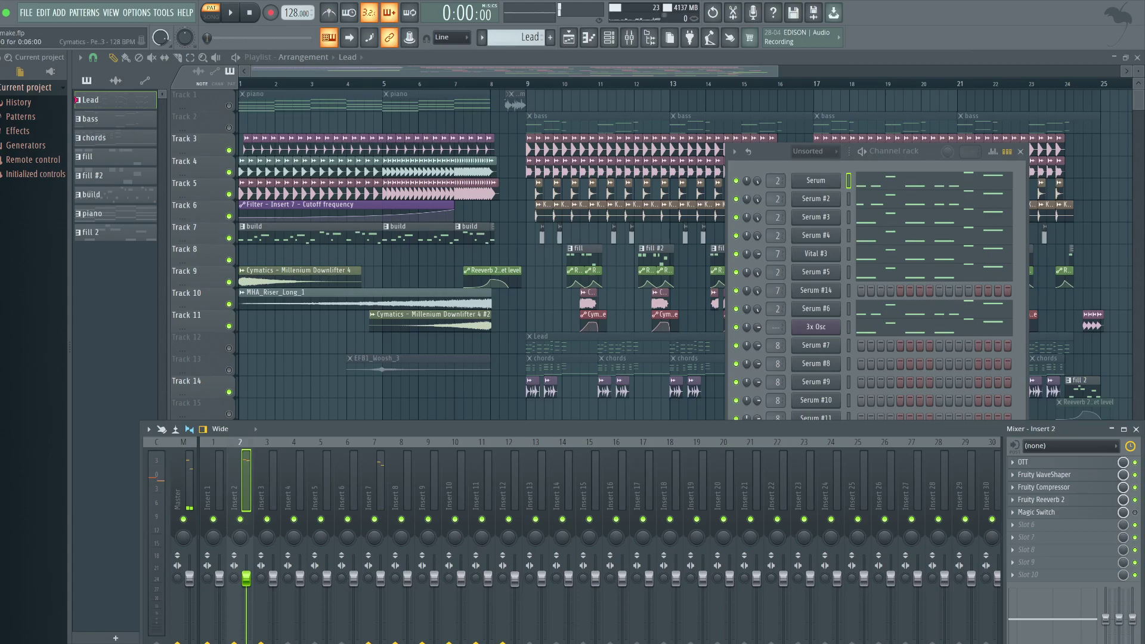
Inspect the Fruity WaveShaper, Fruity Compressor and Fruity Reeverb 2 settings on Insert 2, and close the plugin windows, mixer and channel rack.
{"action": "left_click", "coordinate": [1051, 474]}
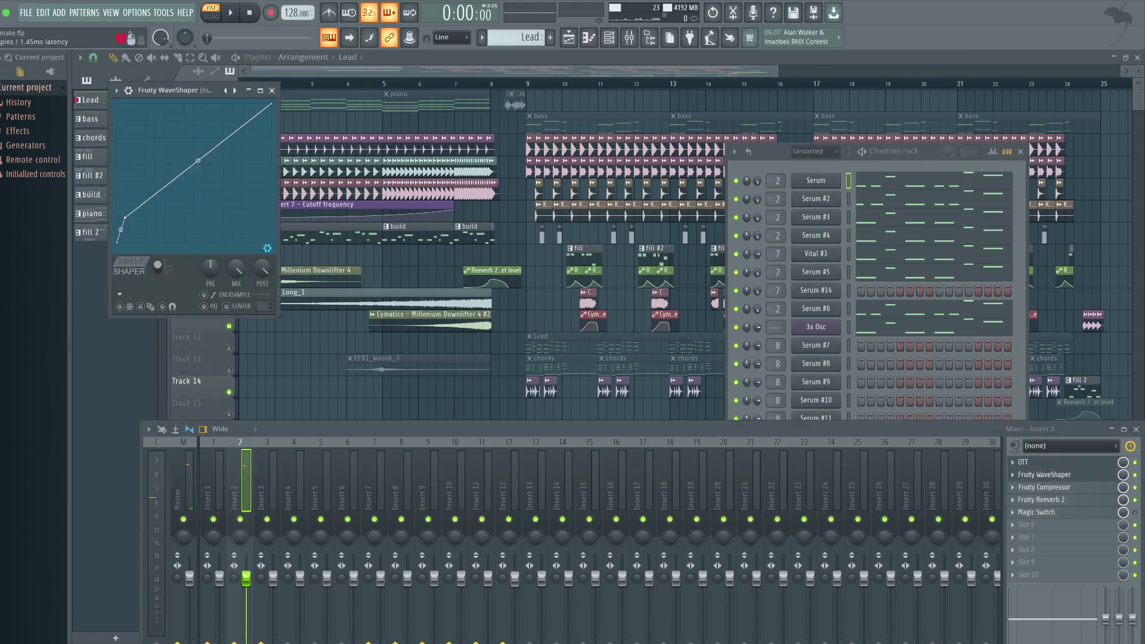
{"action": "left_click", "coordinate": [1043, 487]}
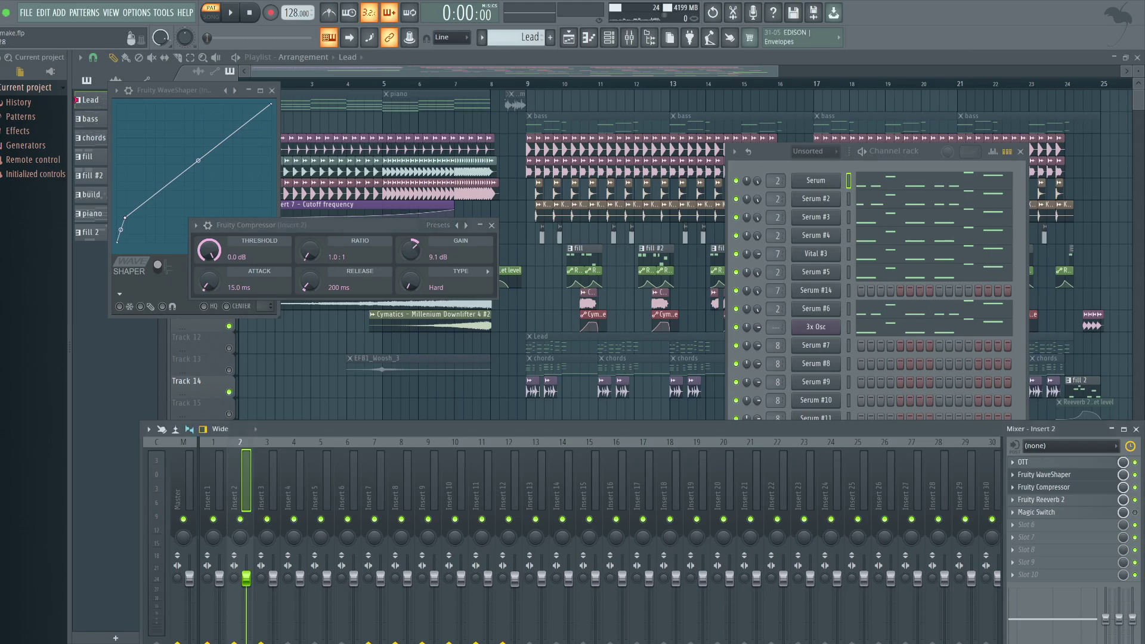
{"action": "left_click", "coordinate": [1043, 499]}
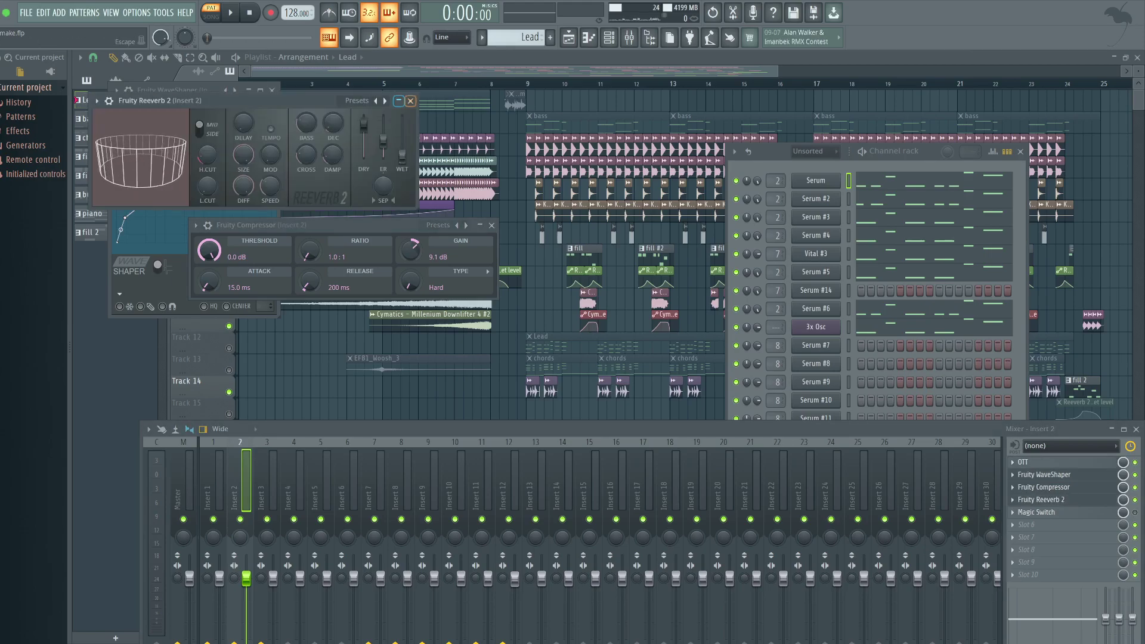
{"action": "left_click", "coordinate": [410, 101]}
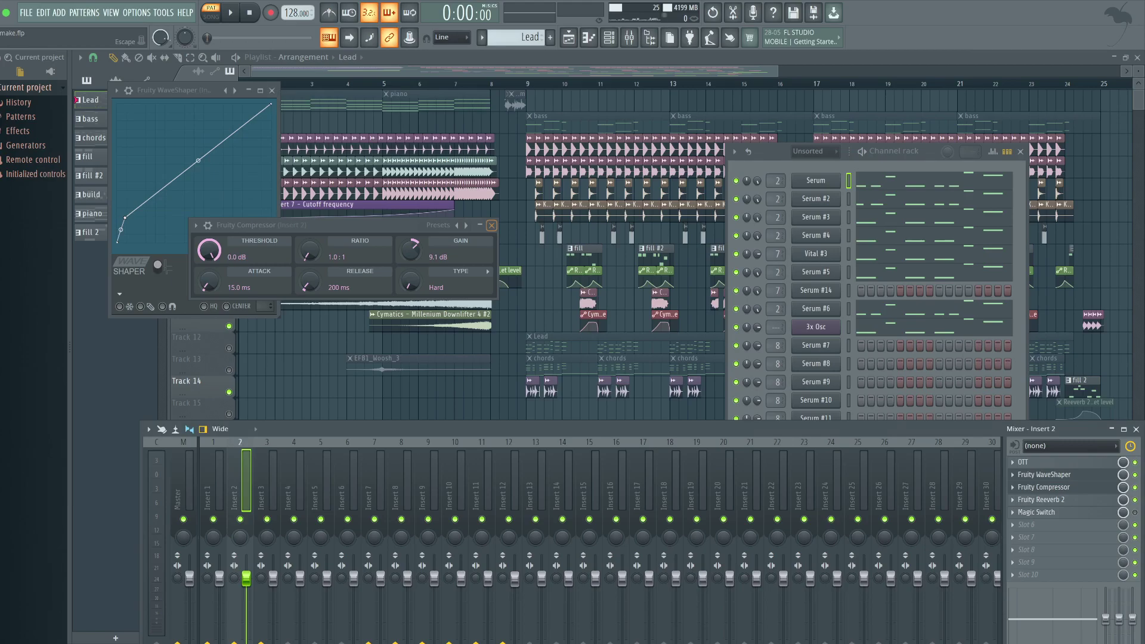
{"action": "left_click", "coordinate": [492, 226]}
{"action": "left_click", "coordinate": [272, 90]}
{"action": "left_click", "coordinate": [322, 122]}
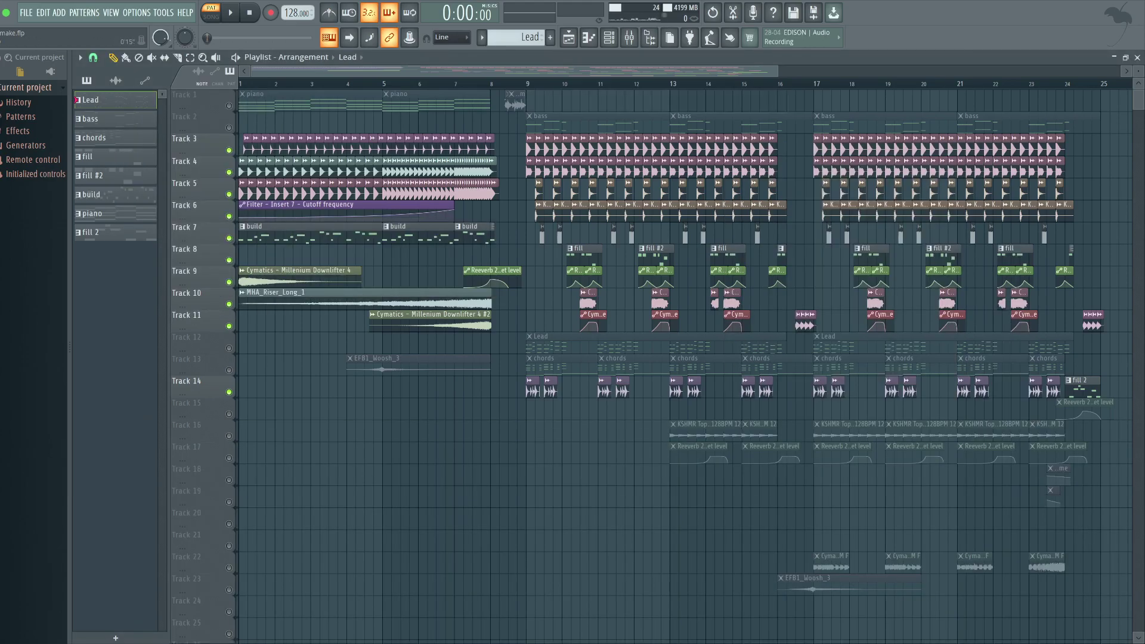
Open the chords pattern's Serum #13 piano roll, bring its notes into view and play the pattern in pattern mode.
{"action": "double_click", "coordinate": [549, 360]}
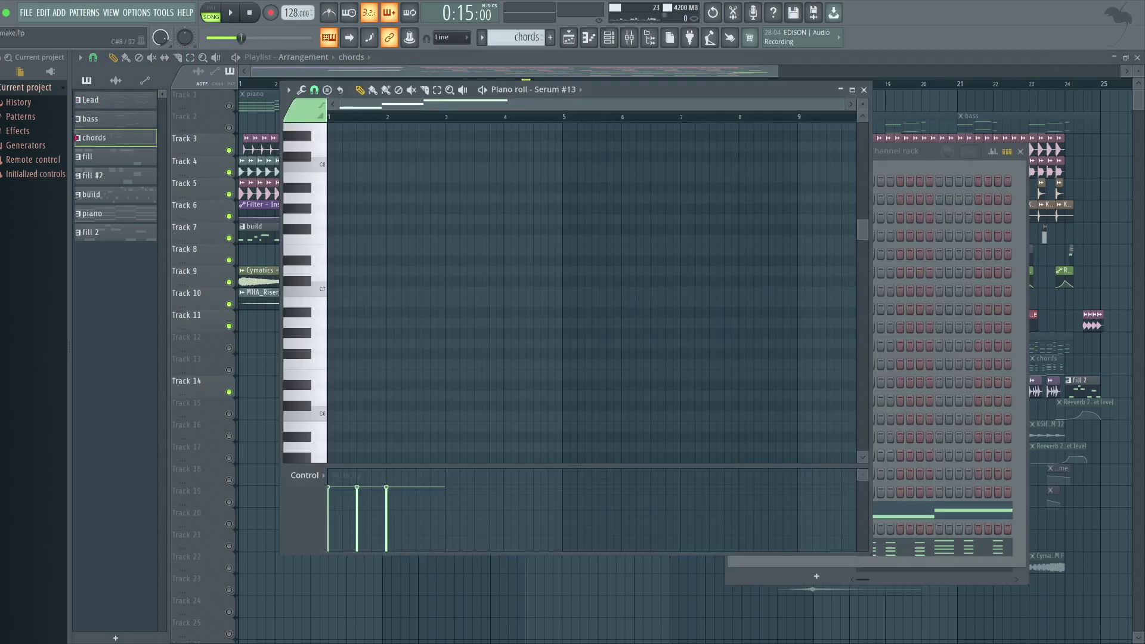
{"action": "key", "text": "l"}
{"action": "key", "text": "space"}
{"action": "scroll", "coordinate": [590, 239], "scroll_direction": "down", "scroll_amount": 10}
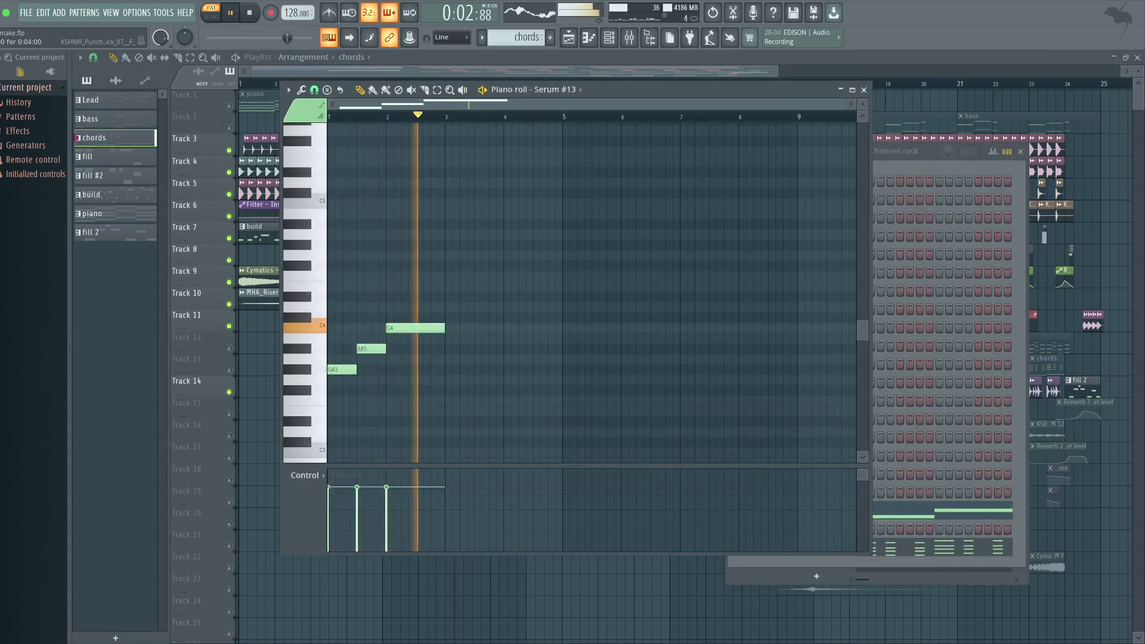
View the Vital #2 notes of the chords pattern while it plays, and close the piano roll and channel rack.
{"action": "left_click", "coordinate": [907, 151]}
{"action": "left_click", "coordinate": [934, 547]}
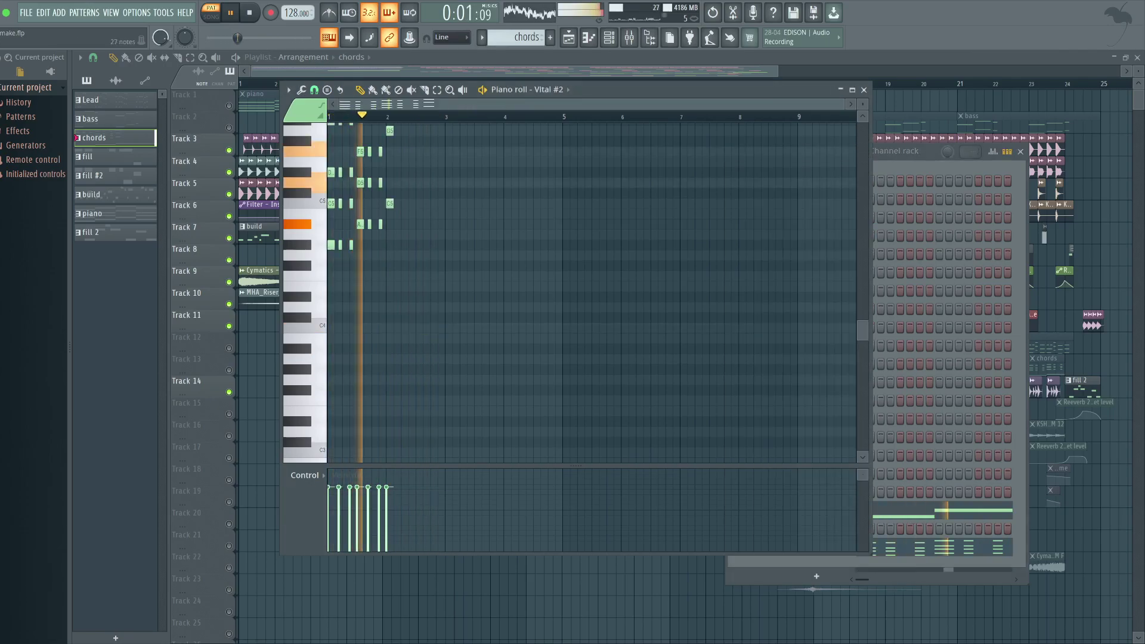
{"action": "left_click_drag", "start_coordinate": [692, 90], "coordinate": [601, 123]}
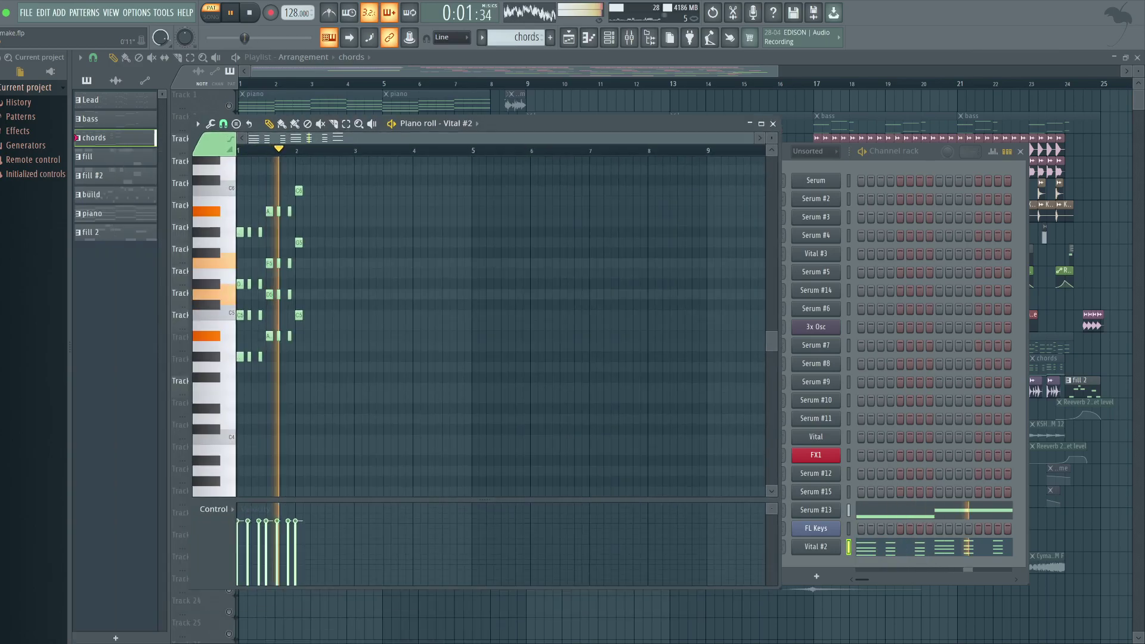
{"action": "left_click", "coordinate": [773, 125]}
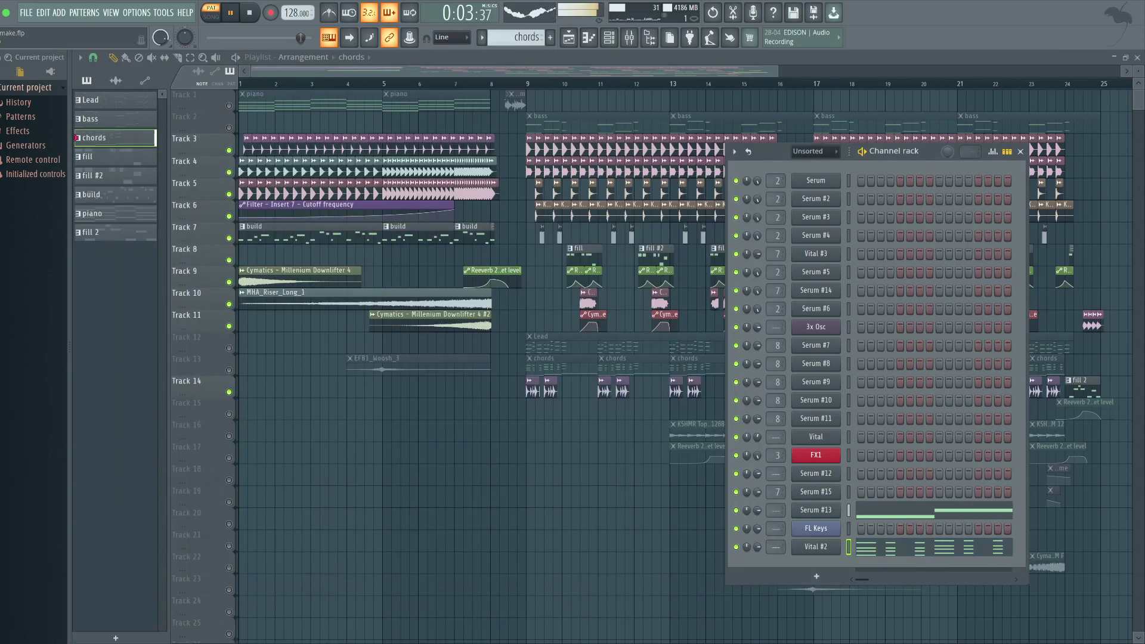
{"action": "left_click", "coordinate": [1019, 151]}
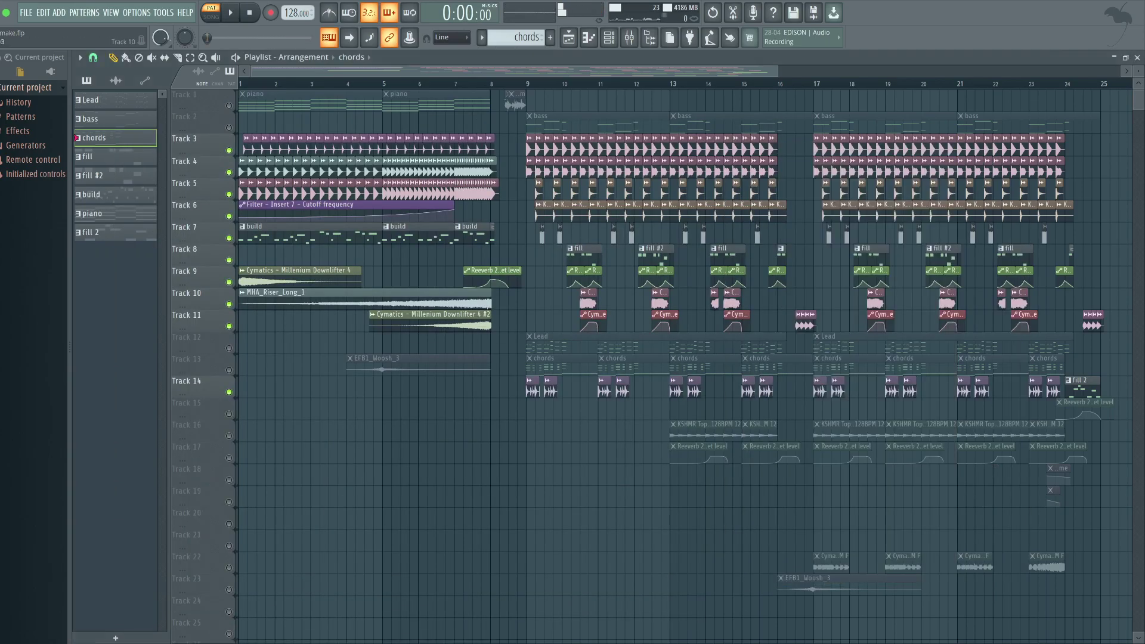
Enable all playlist tracks, listen to Track 16 soloed from bar 13, and unsolo it.
{"action": "right_click", "coordinate": [229, 392]}
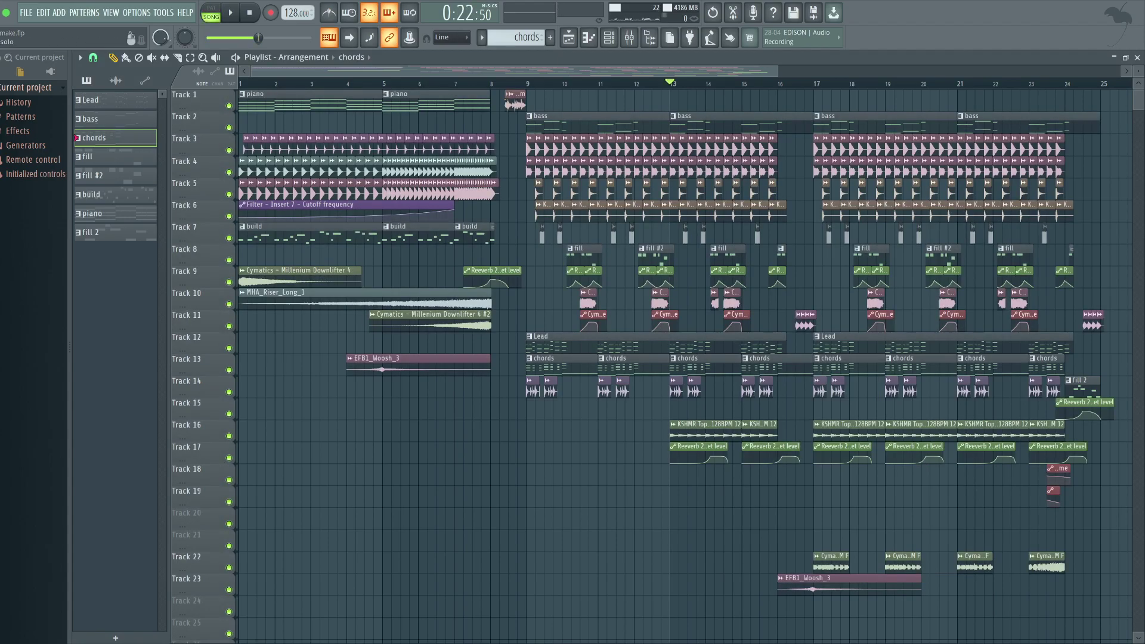
{"action": "right_click", "coordinate": [229, 436]}
{"action": "key", "text": "space"}
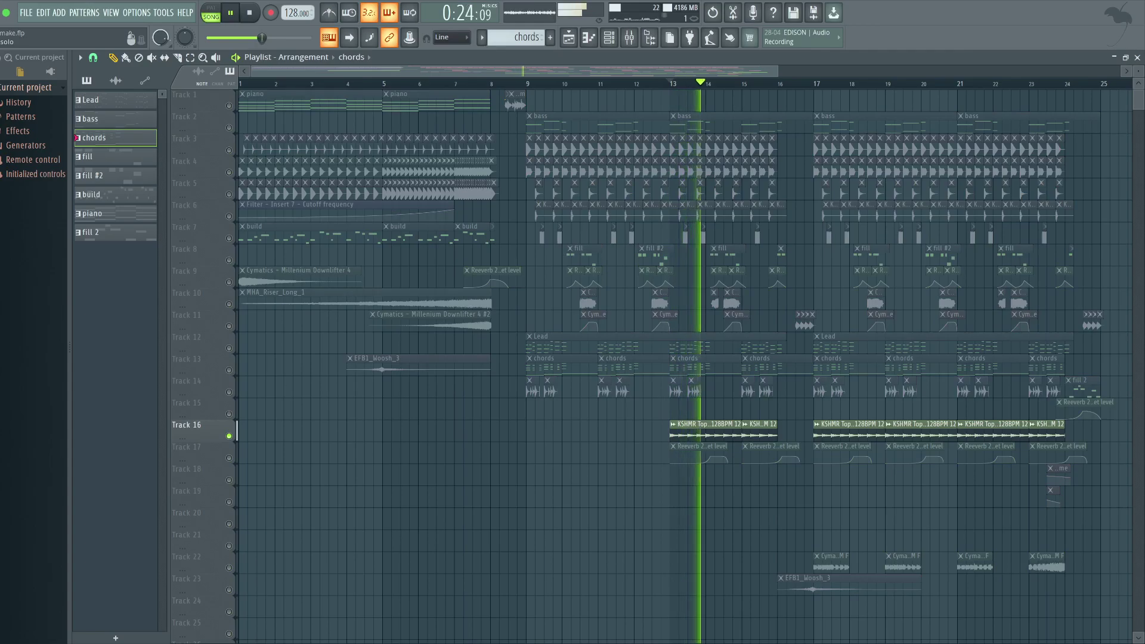
{"action": "right_click", "coordinate": [229, 436]}
{"action": "key", "text": "space"}
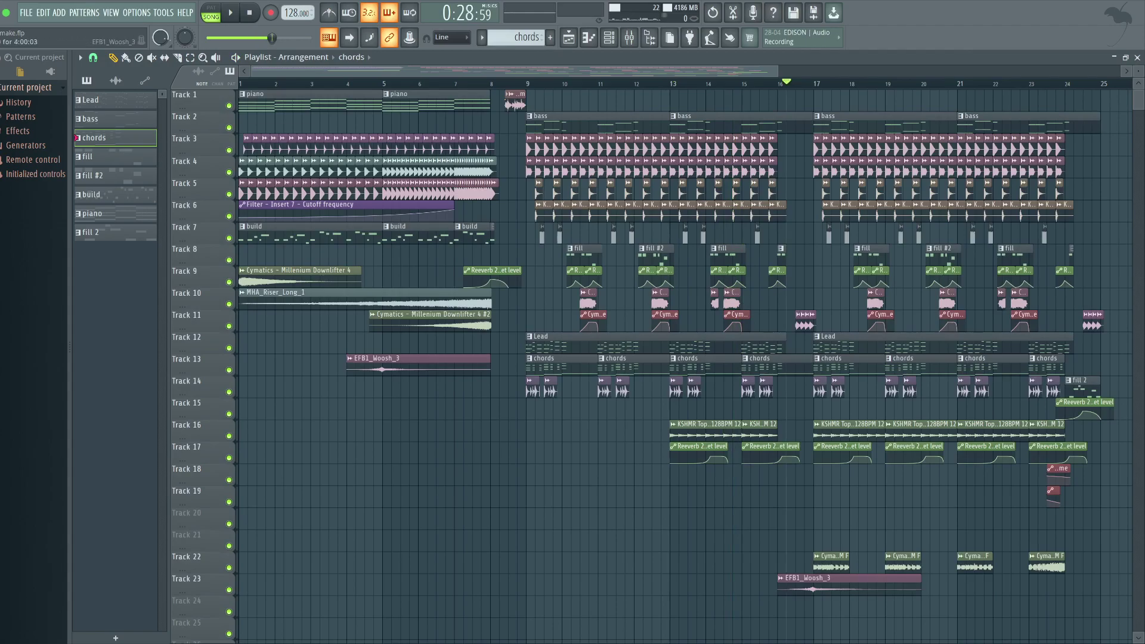
Solo Track 11, play it from bar 16, and open the Trap Synth One Shot 5 clip's sampler settings and its mixer insert.
{"action": "right_click", "coordinate": [229, 326]}
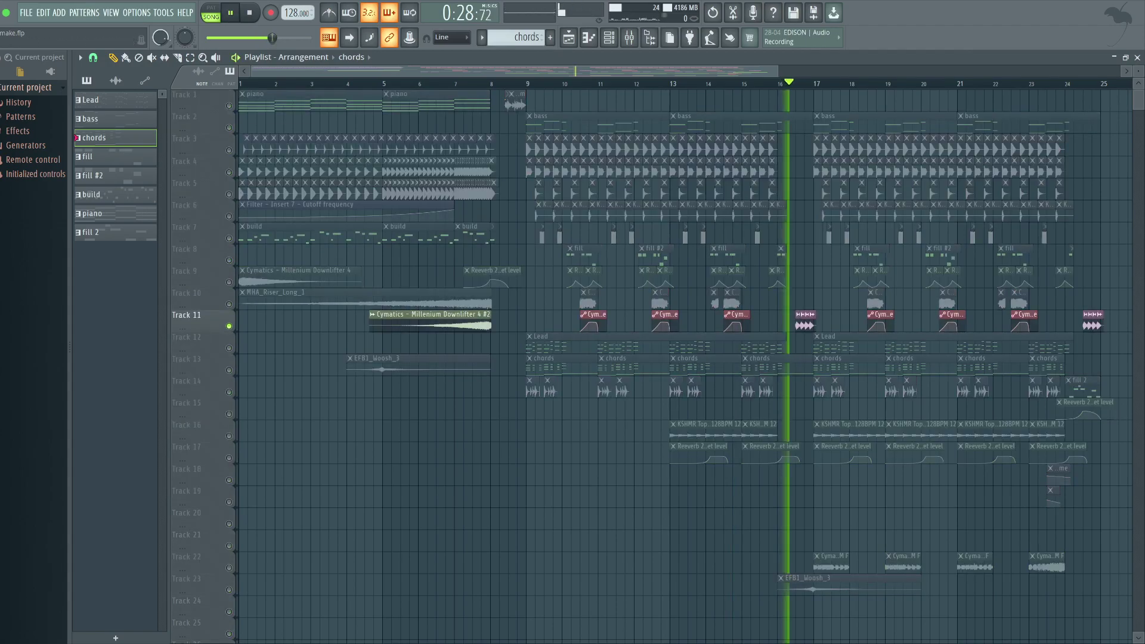
{"action": "key", "text": "space"}
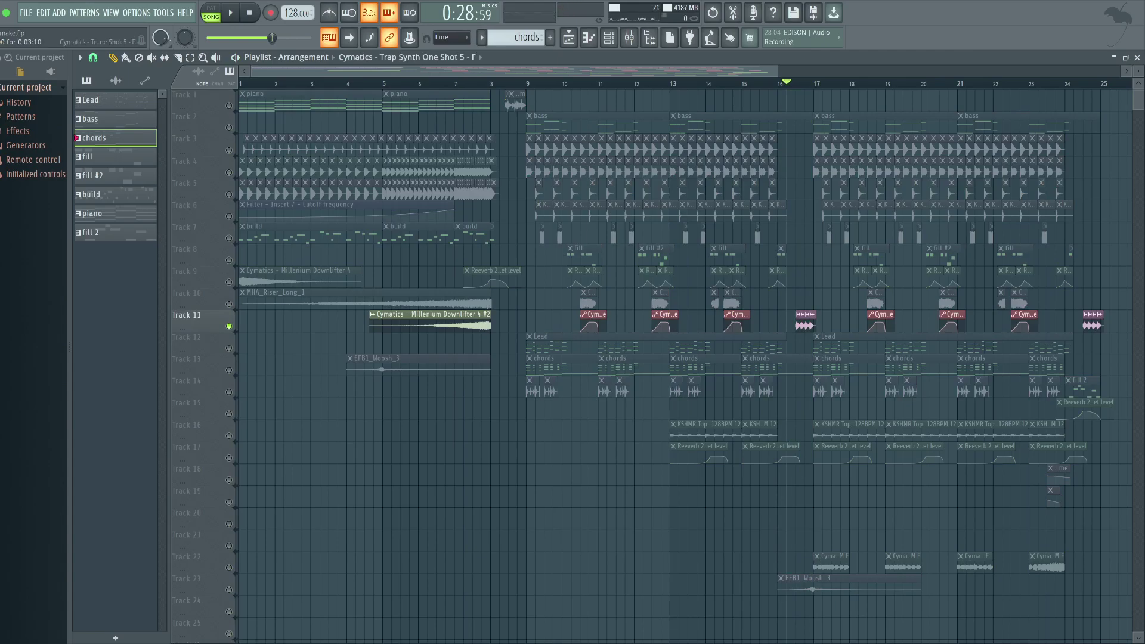
{"action": "double_click", "coordinate": [805, 325]}
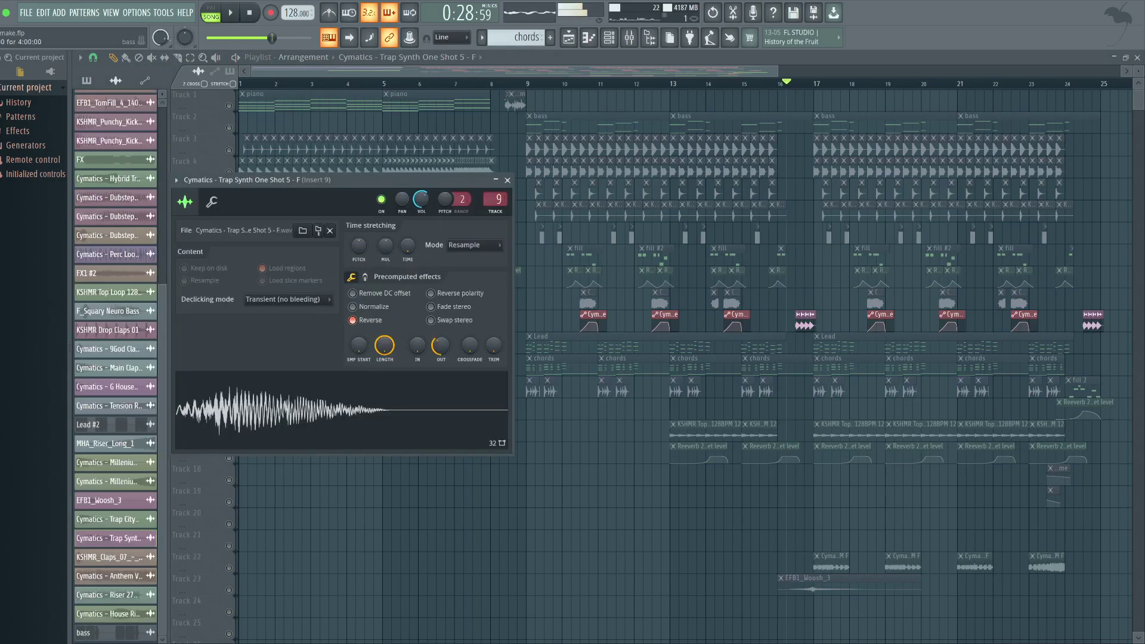
{"action": "left_click", "coordinate": [629, 37]}
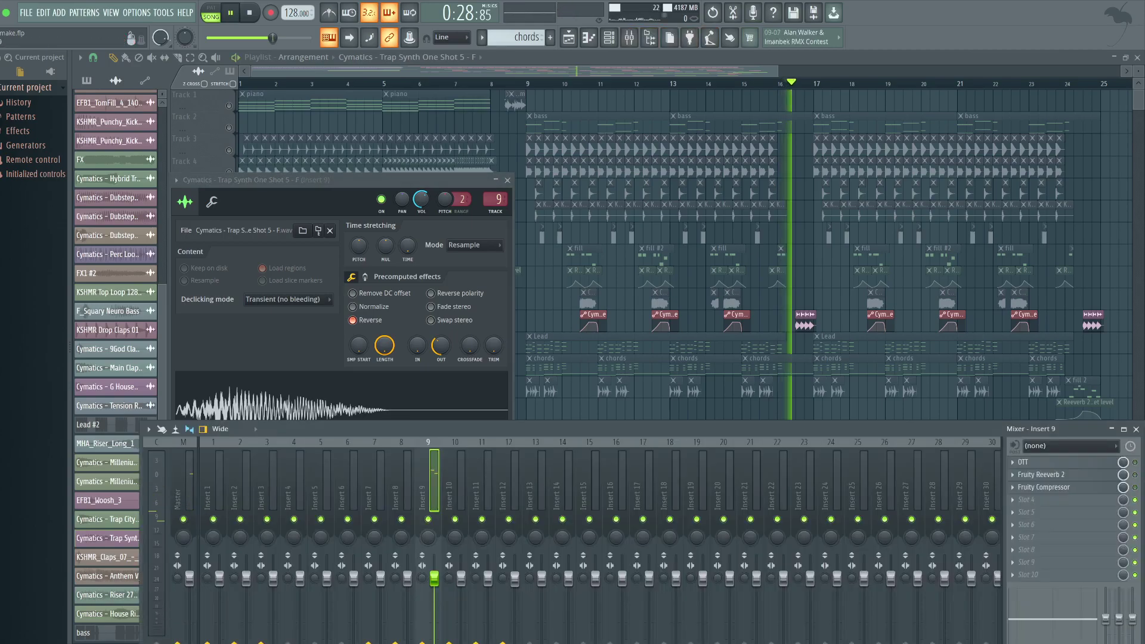
Enable OTT, Fruity Reeverb 2 and Fruity Compressor on Insert 9 one by one, auditioning the Trap Synth One Shot 5 sample after each.
{"action": "key", "text": "space"}
{"action": "left_click", "coordinate": [342, 396]}
{"action": "left_click", "coordinate": [1135, 462]}
{"action": "left_click", "coordinate": [358, 398]}
{"action": "left_click", "coordinate": [1135, 474]}
{"action": "left_click", "coordinate": [358, 400]}
{"action": "left_click", "coordinate": [1135, 488]}
{"action": "left_click", "coordinate": [357, 399]}
Close the sampler settings and mixer, and unsolo Track 11 so all playlist tracks are enabled.
{"action": "left_click", "coordinate": [507, 180]}
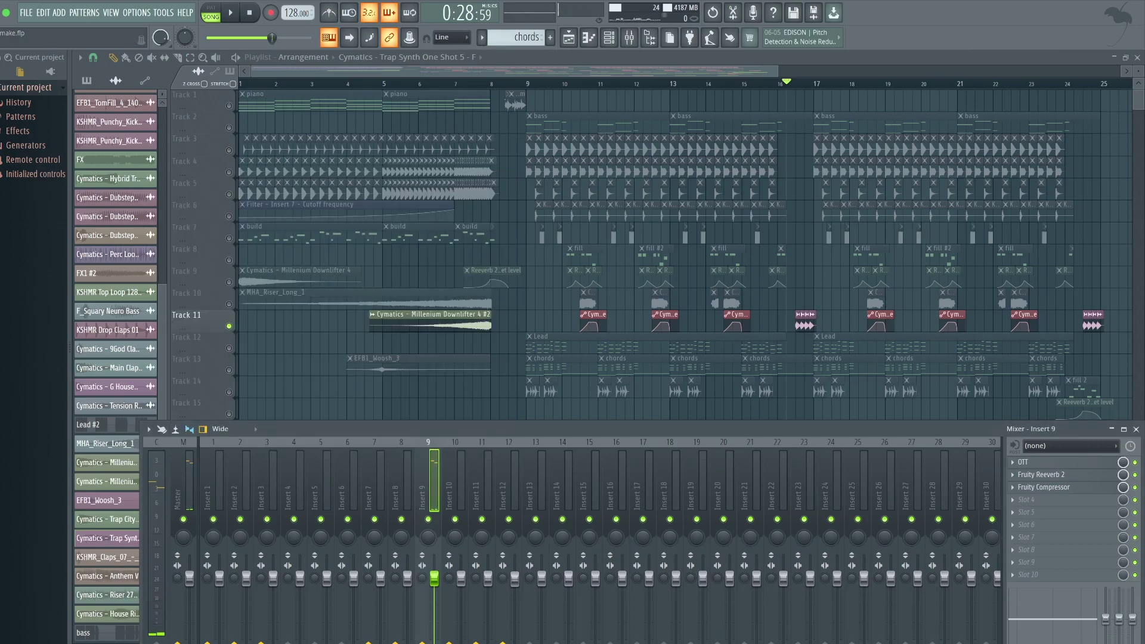
{"action": "left_click", "coordinate": [229, 326]}
{"action": "left_click", "coordinate": [229, 326]}
{"action": "right_click", "coordinate": [229, 326]}
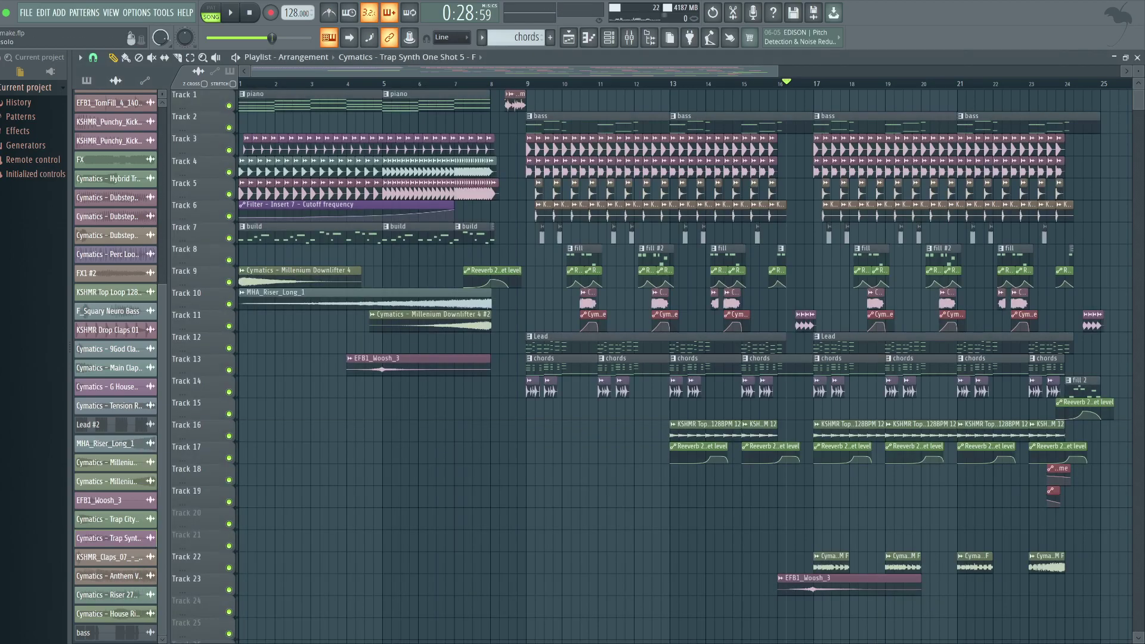
Open the fill 2 pattern's FL Keys piano roll, play its notes in pattern mode, and close the piano roll.
{"action": "double_click", "coordinate": [1082, 382]}
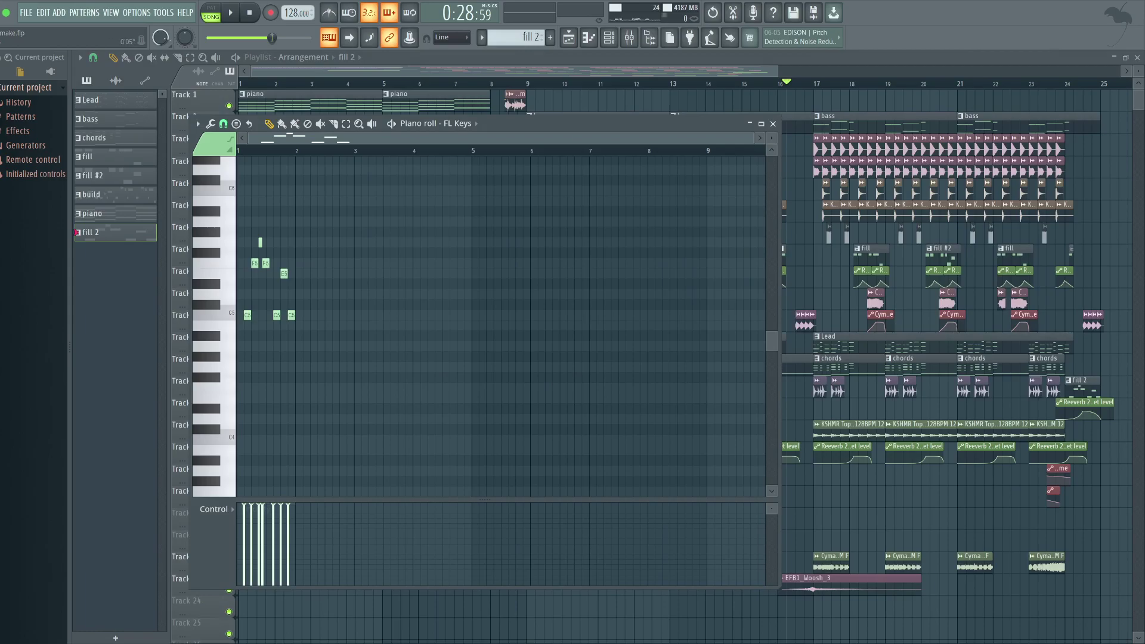
{"action": "key", "text": "space"}
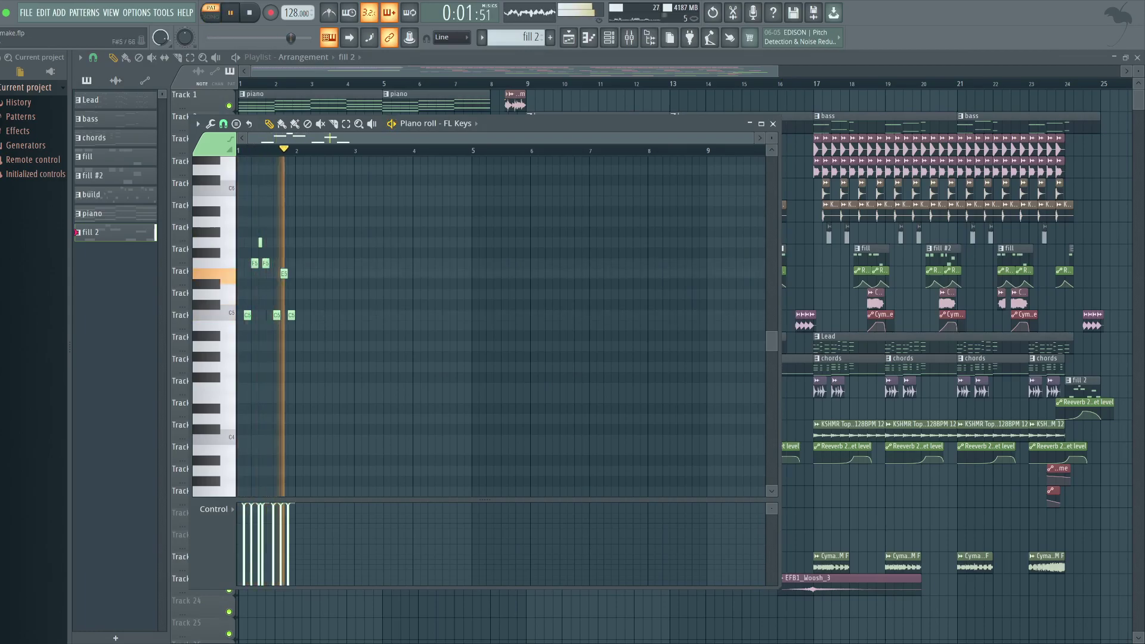
{"action": "key", "text": "space"}
{"action": "left_click", "coordinate": [773, 123]}
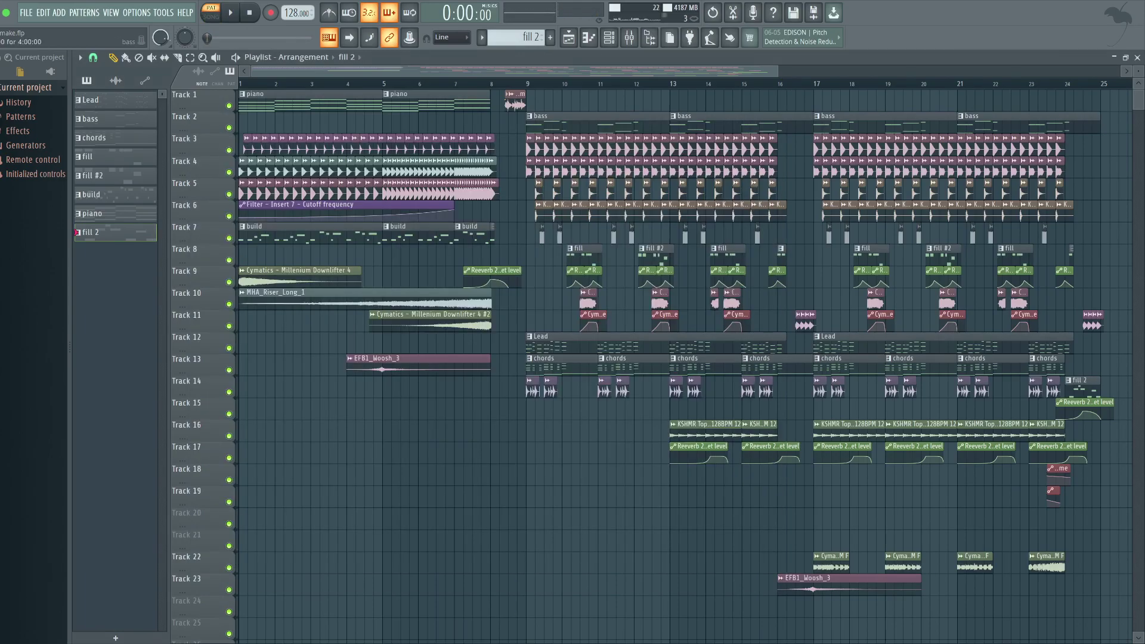